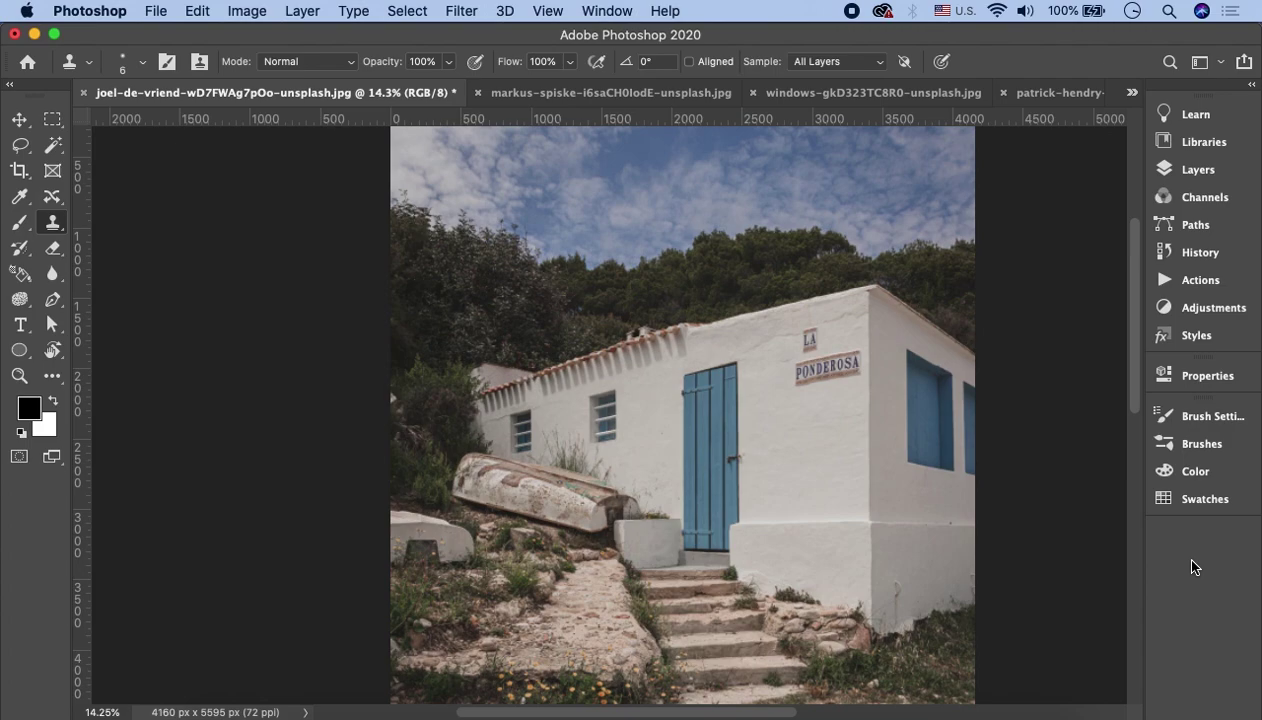
# Step: Choose the Patch Tool from the Spot Healing Brush tool group
pyautogui.click(52, 200)
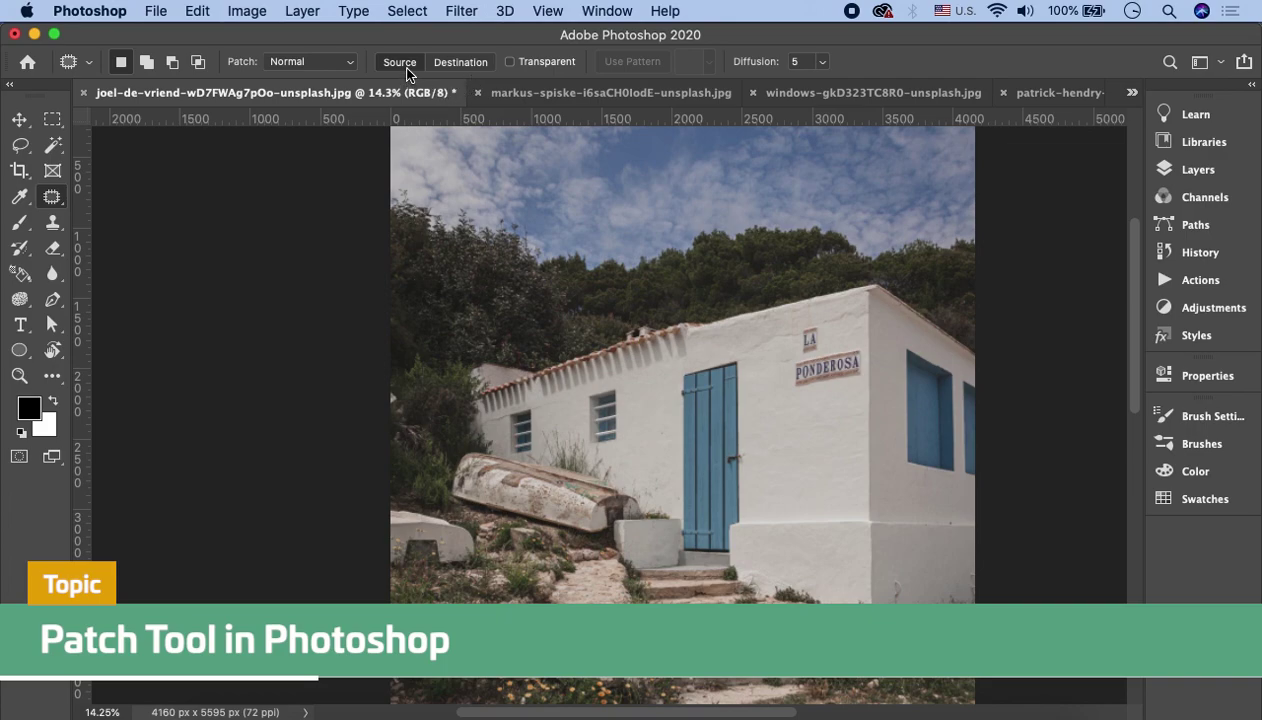
# Step: Switch to the windows-gkD323TC8R0 laptop photo and zoom in on the acer lid logo
pyautogui.click(575, 92)
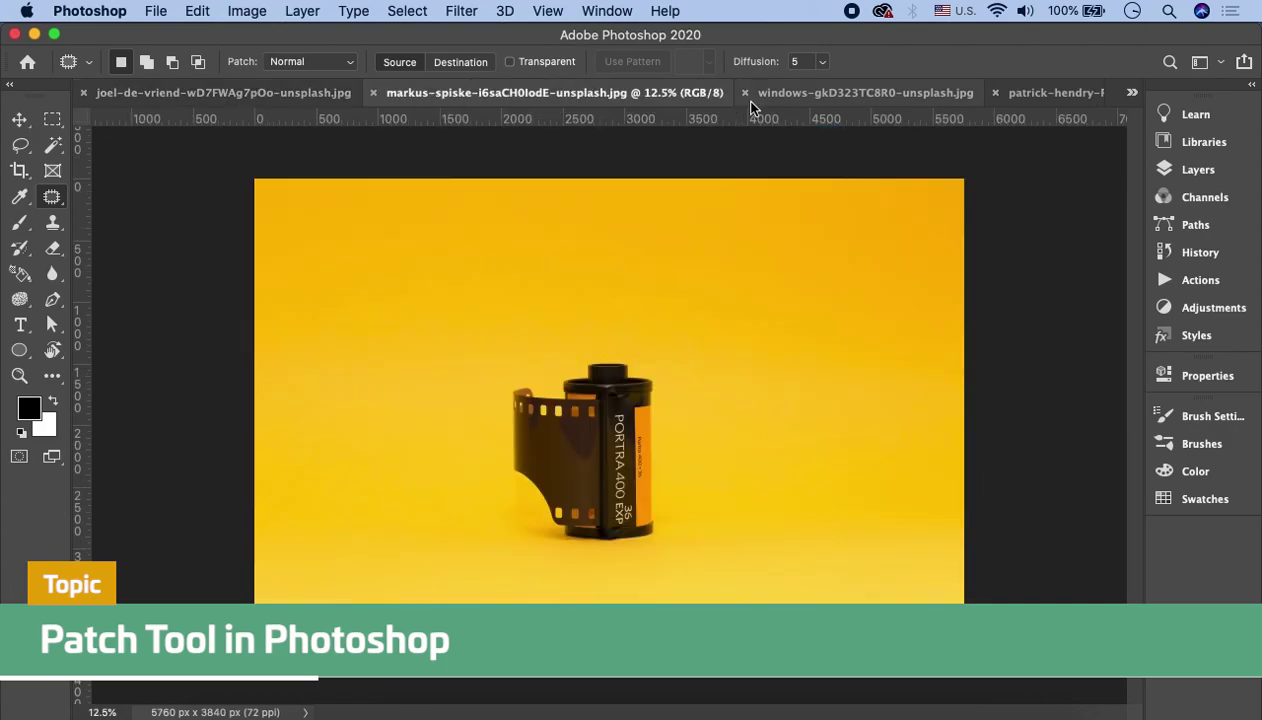
pyautogui.click(806, 95)
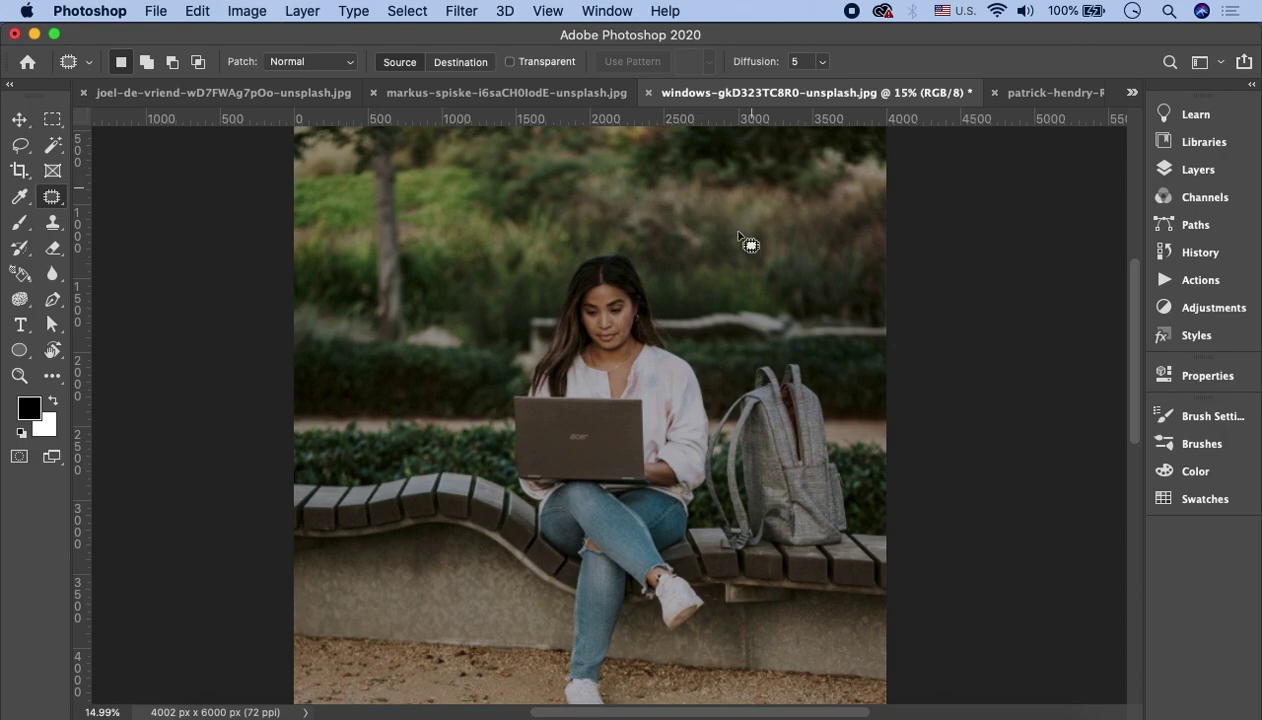
pyautogui.scroll(5, 586, 445)
pyautogui.scroll(5, 560, 460)
pyautogui.scroll(2, 528, 470)
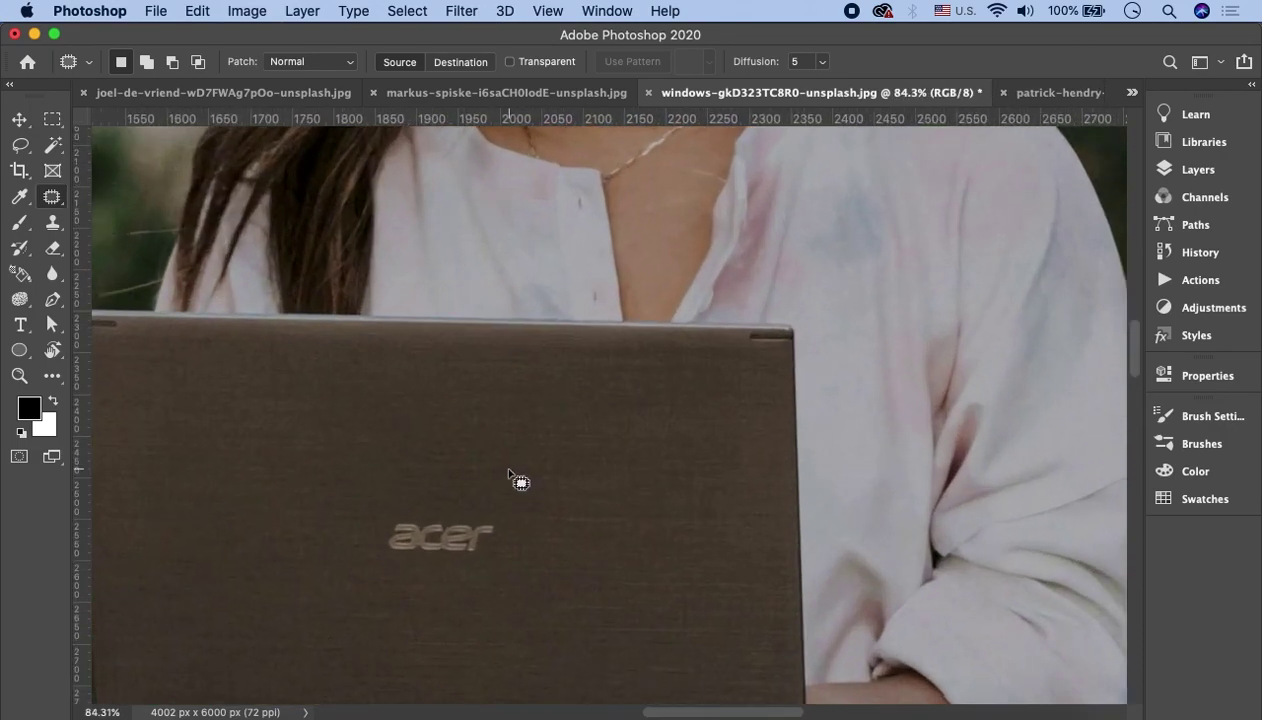
pyautogui.scroll(2, 515, 479)
pyautogui.scroll(2, 685, 386)
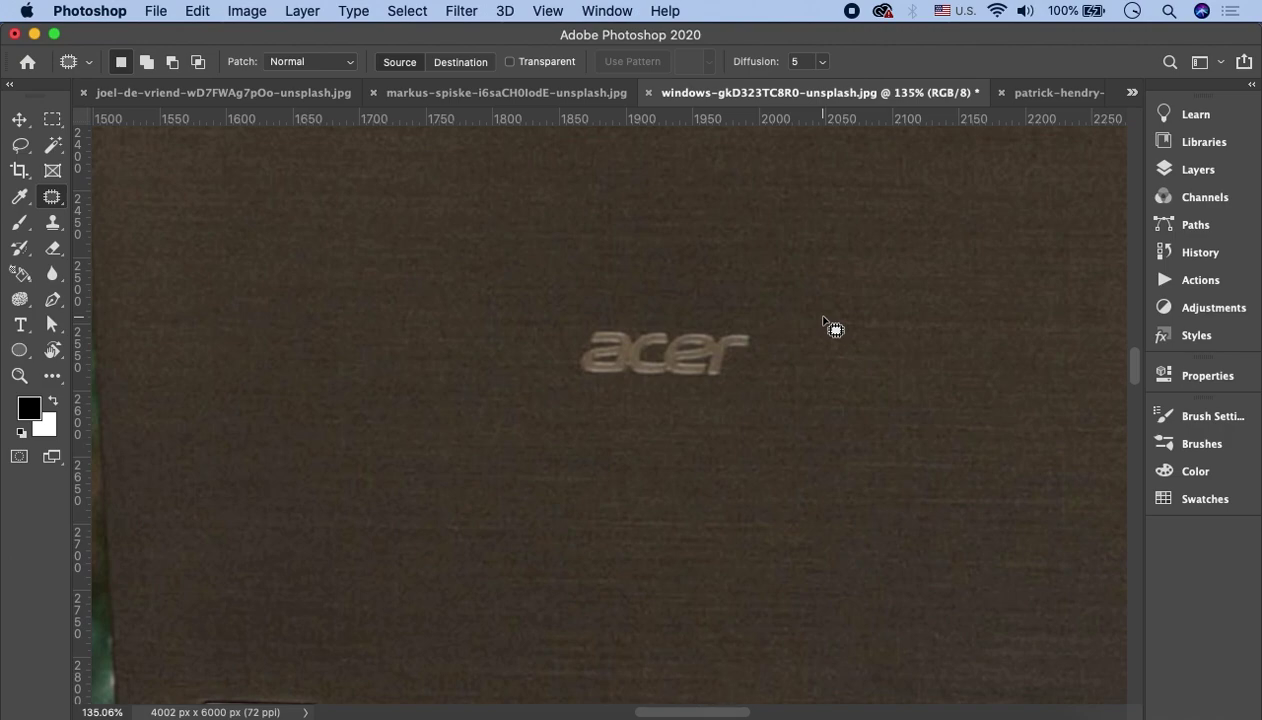
pyautogui.hscroll(5, 775, 346)
pyautogui.scroll(3, 772, 346)
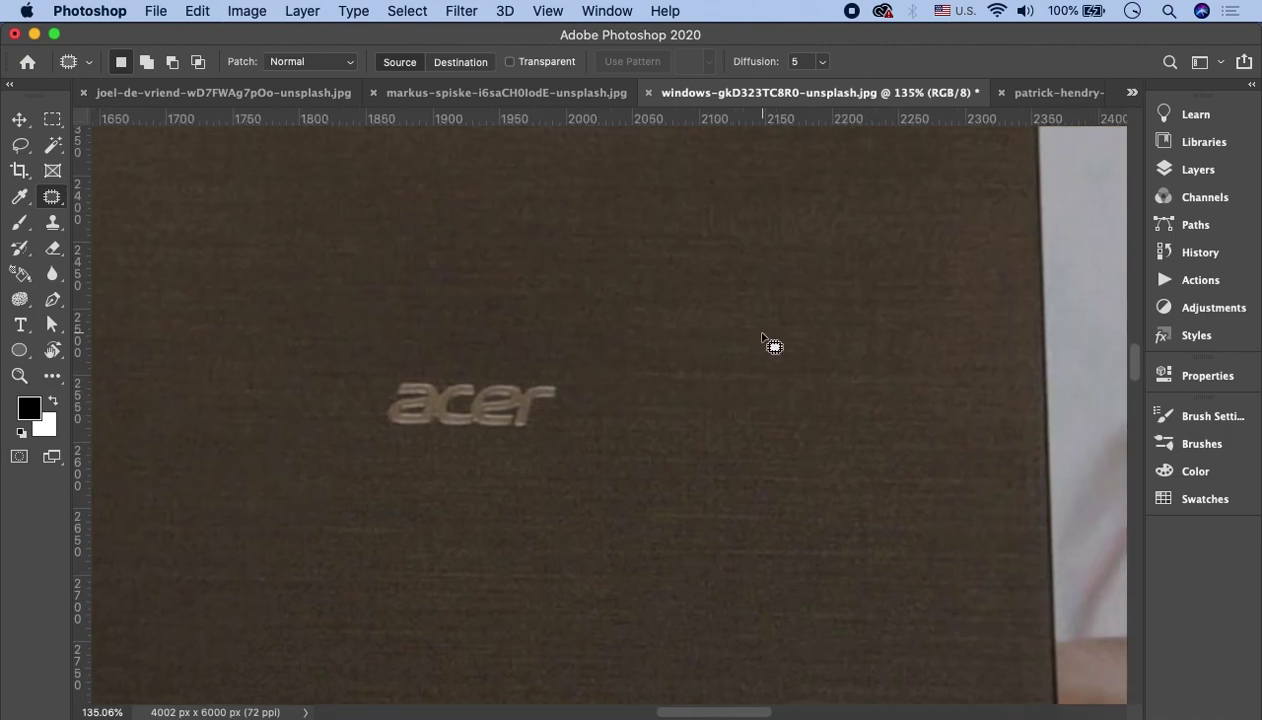
pyautogui.hscroll(-4, 773, 345)
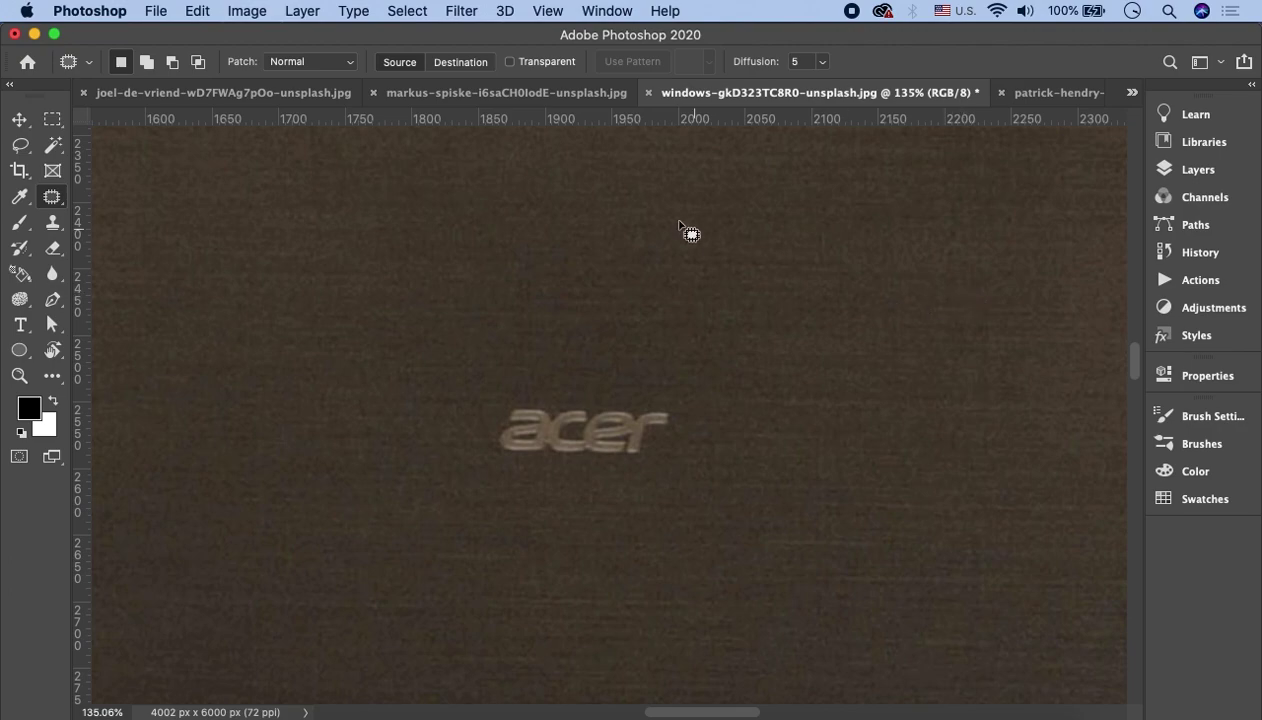
# Step: With Patch set to Source, patch the acer logo with lid texture, reapplying at Diffusion 6
pyautogui.click(458, 64)
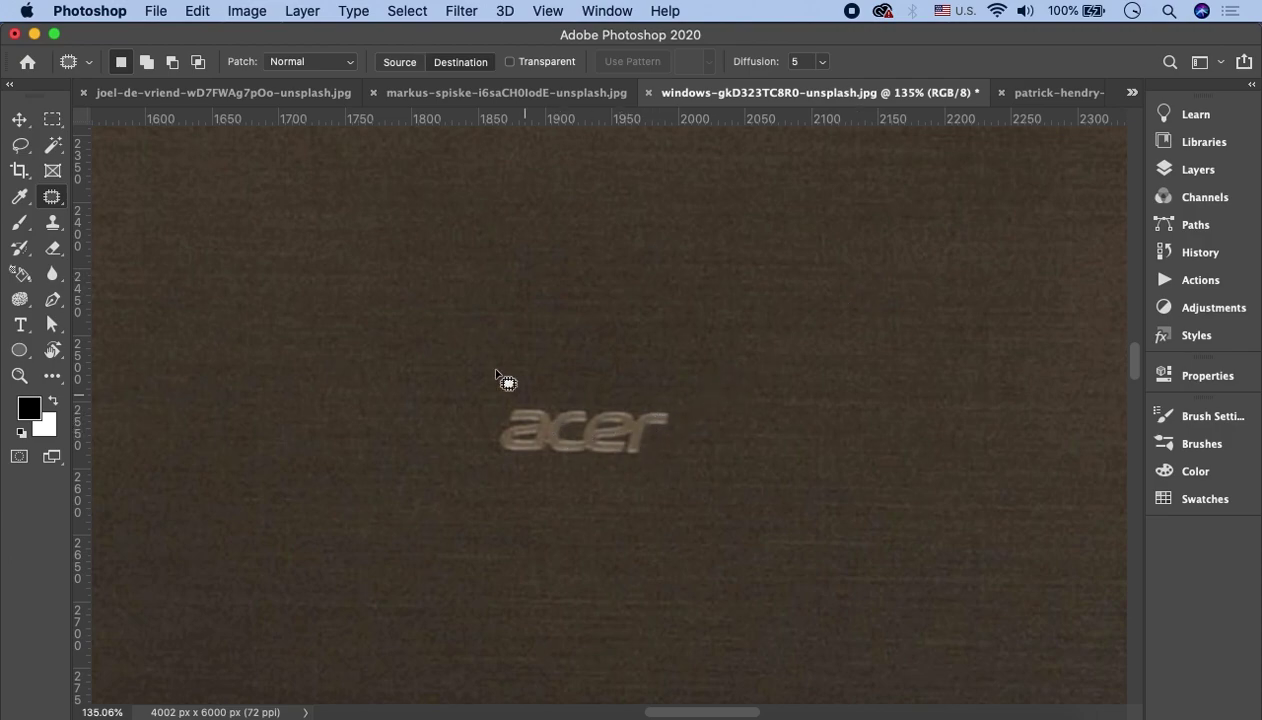
pyautogui.click(401, 64)
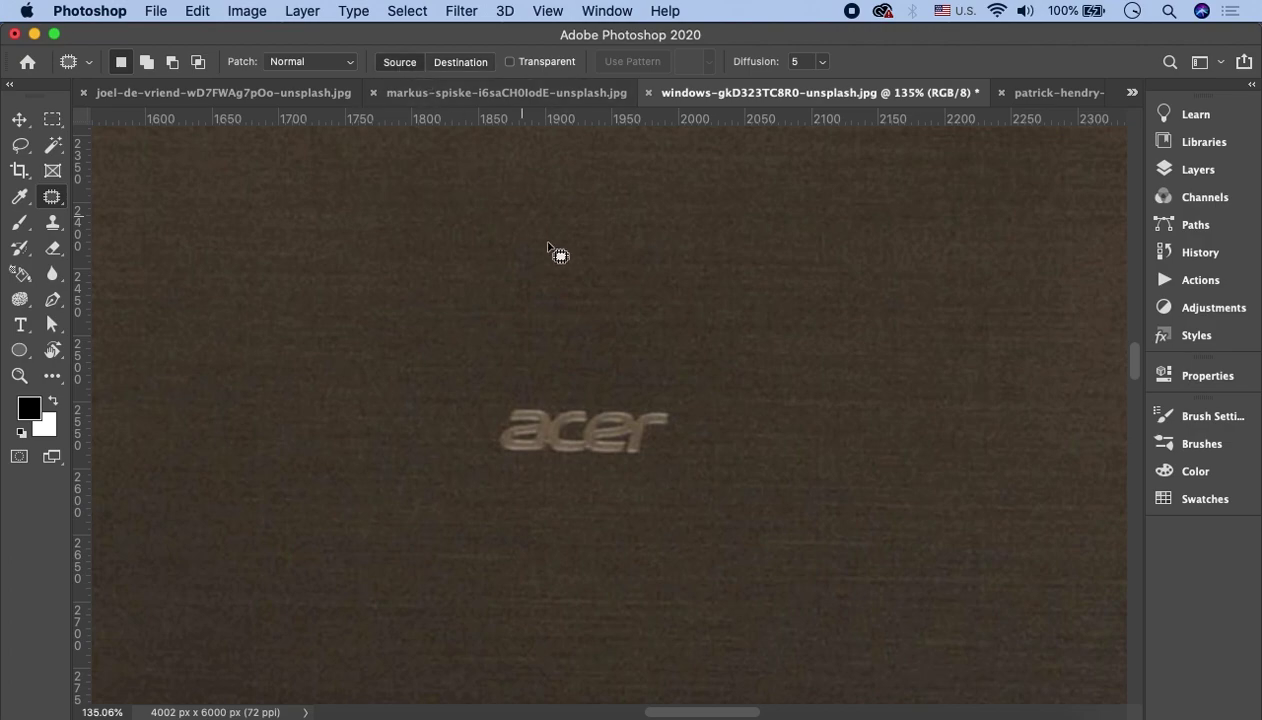
pyautogui.moveTo(497, 400); pyautogui.dragTo(676, 464)
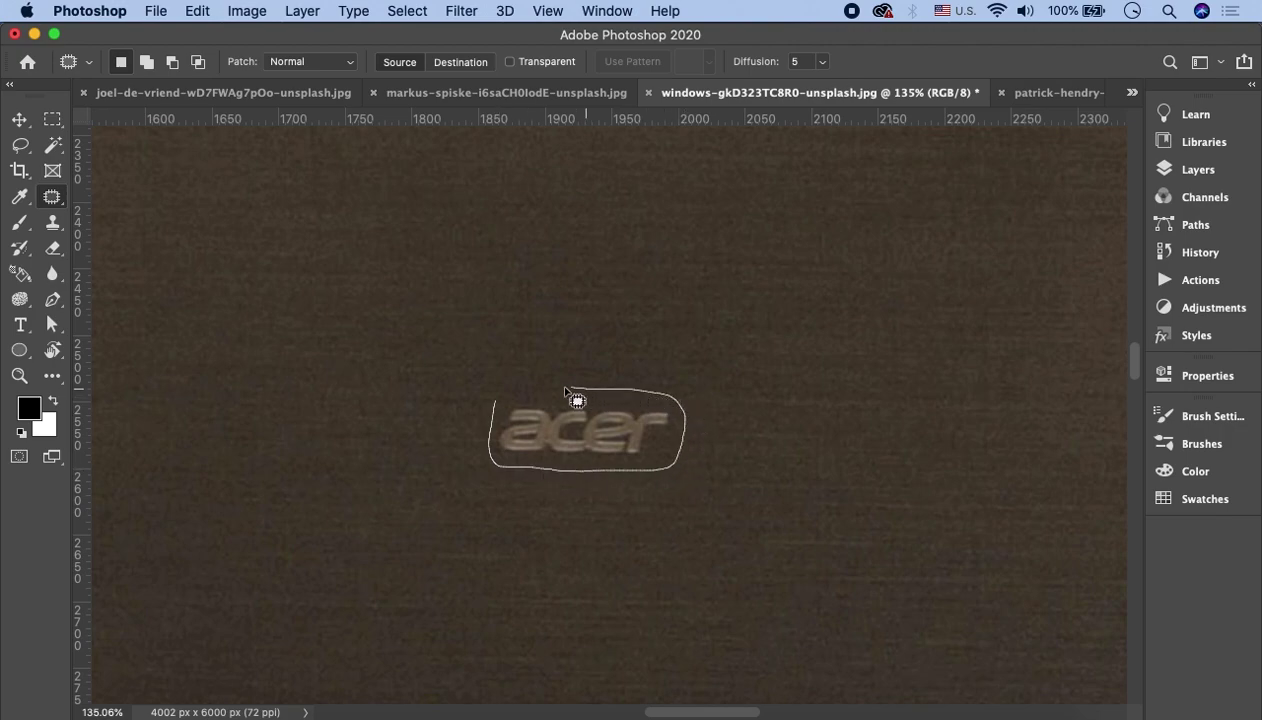
pyautogui.moveTo(676, 466); pyautogui.dragTo(492, 405)
pyautogui.moveTo(569, 416)
pyautogui.mouseDown()
pyautogui.moveTo(629, 424)
pyautogui.moveTo(913, 240)
pyautogui.moveTo(396, 253)
pyautogui.moveTo(988, 291)
pyautogui.moveTo(769, 225)
pyautogui.moveTo(360, 231)
pyautogui.moveTo(349, 208)
pyautogui.moveTo(675, 205)
pyautogui.moveTo(983, 273)
pyautogui.moveTo(983, 329)
pyautogui.moveTo(930, 408)
pyautogui.moveTo(930, 436)
pyautogui.moveTo(813, 444)
pyautogui.mouseUp()
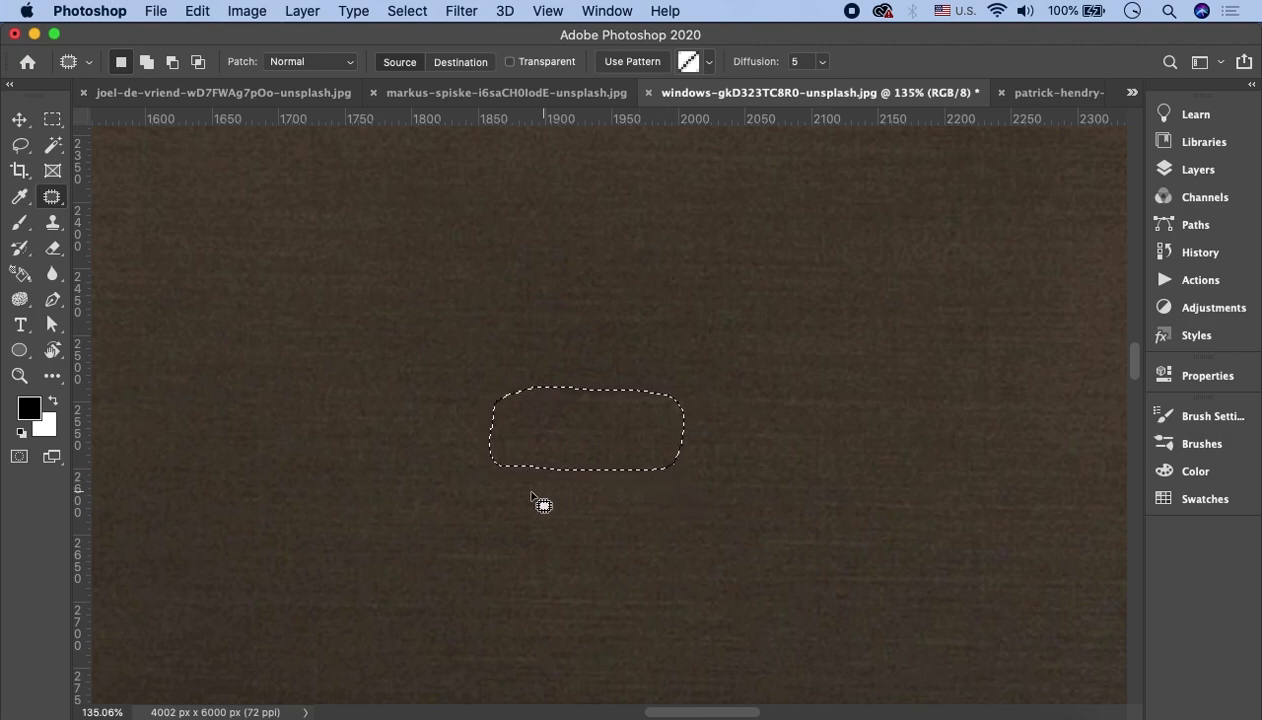
pyautogui.moveTo(577, 403); pyautogui.dragTo(735, 398)
pyautogui.moveTo(555, 420); pyautogui.dragTo(656, 458)
pyautogui.click(376, 283)
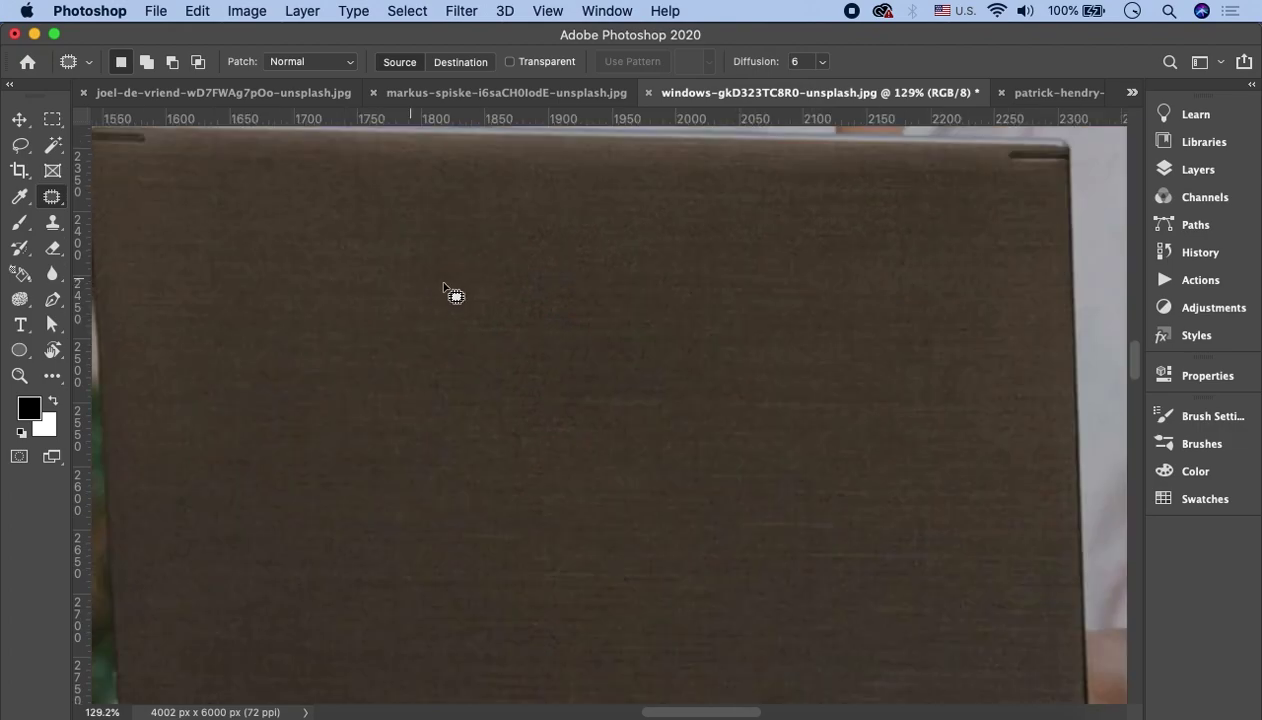
# Step: Patch the leftover spot on the lid with texture from up-left, then deselect
pyautogui.scroll(-5, 453, 293)
pyautogui.scroll(-3, 620, 323)
pyautogui.scroll(3, 704, 335)
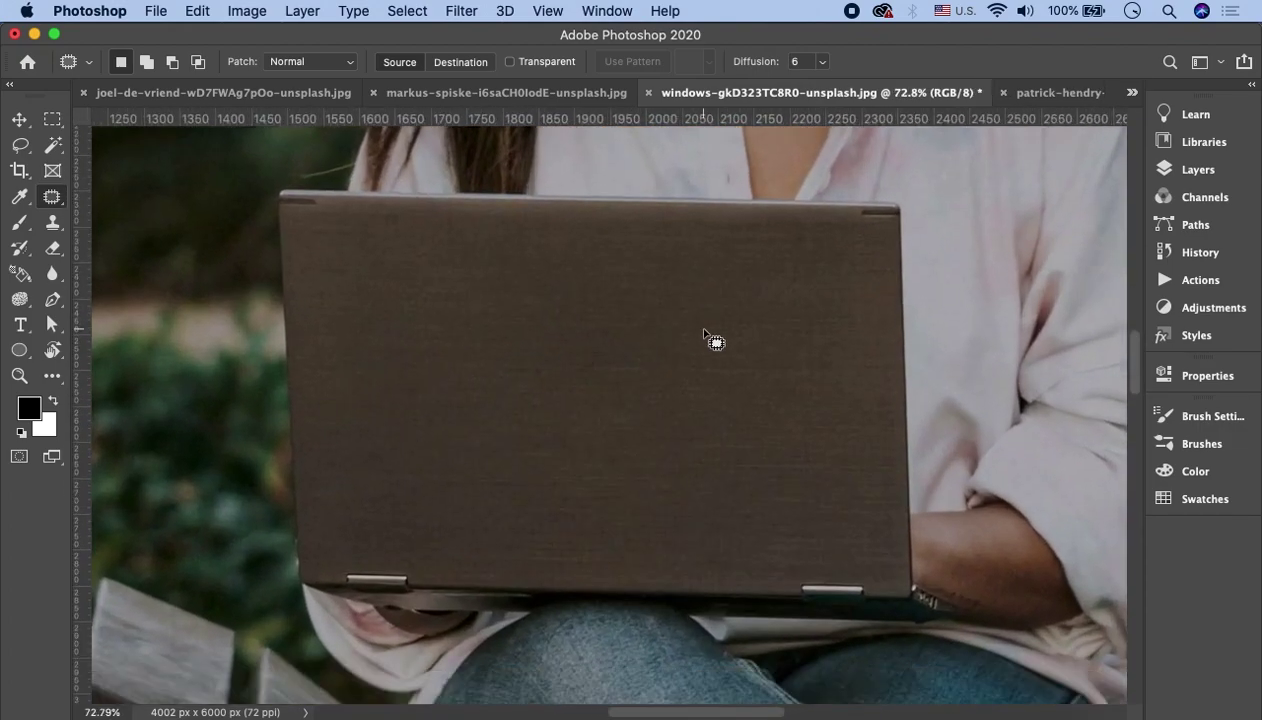
pyautogui.scroll(-3, 704, 335)
pyautogui.scroll(3, 704, 335)
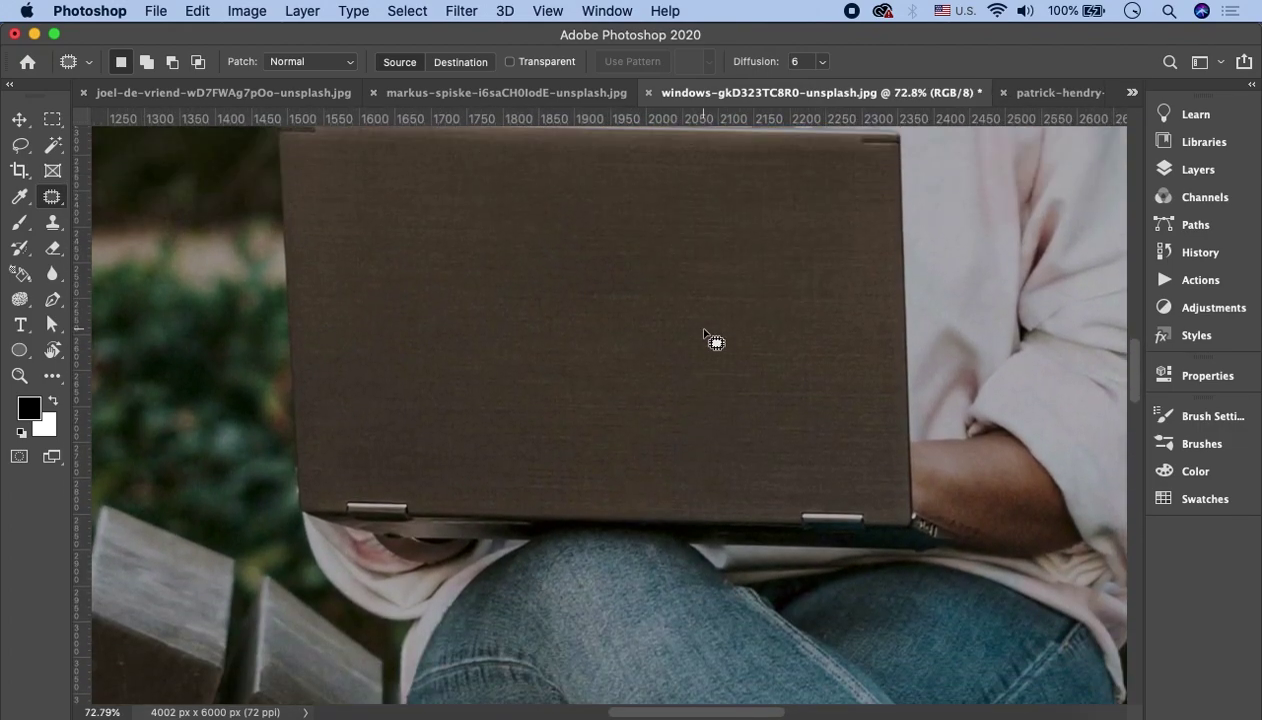
pyautogui.scroll(3, 624, 273)
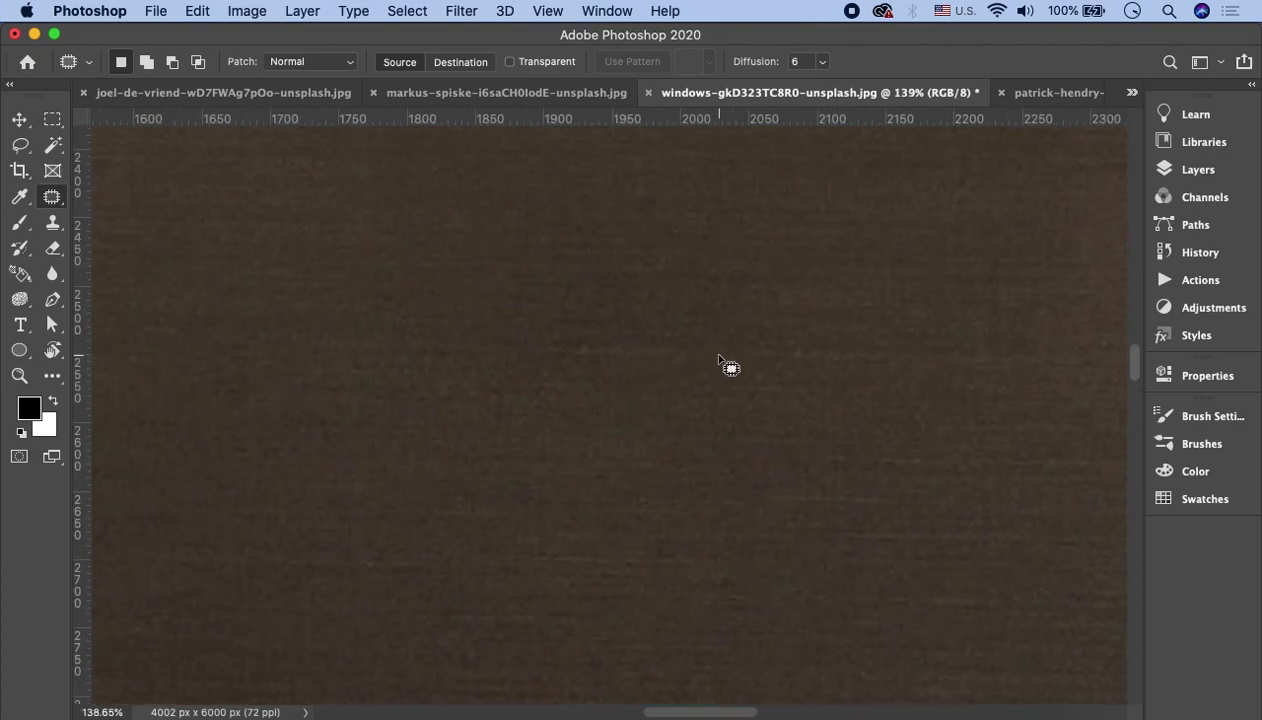
pyautogui.scroll(1, 705, 308)
pyautogui.scroll(2, 705, 309)
pyautogui.scroll(2, 705, 309)
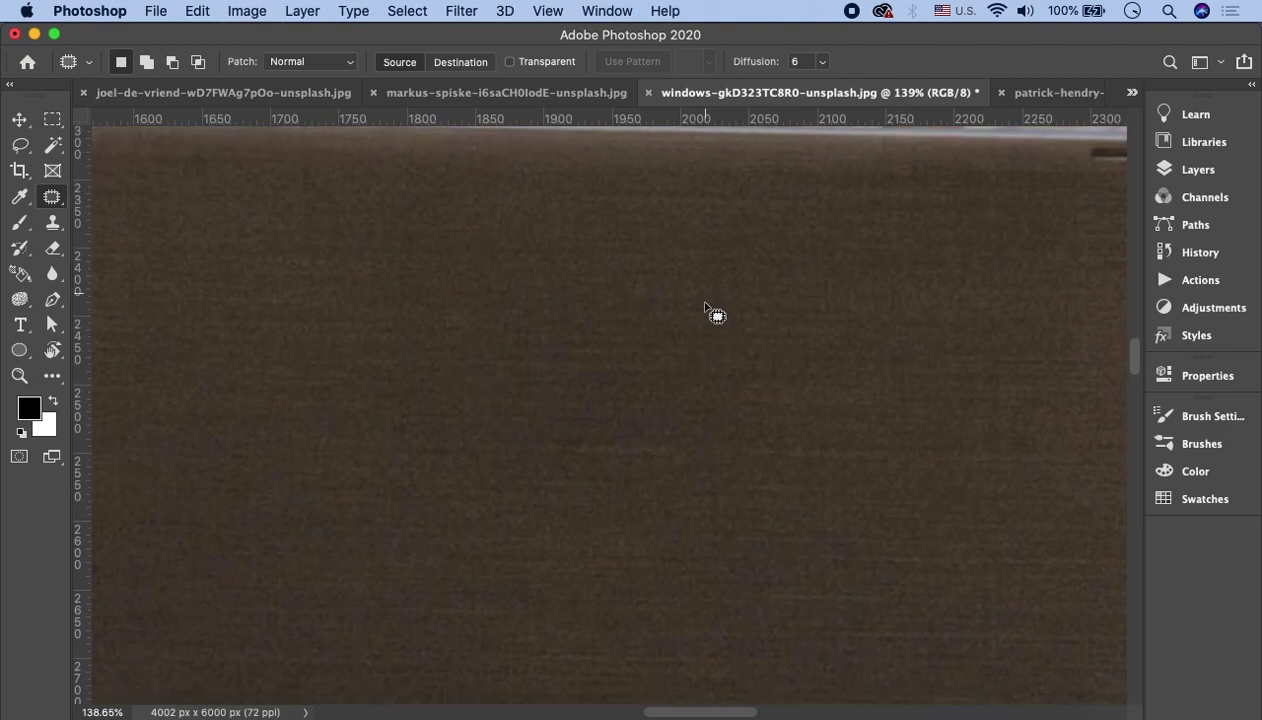
pyautogui.moveTo(528, 375); pyautogui.dragTo(709, 465)
pyautogui.moveTo(710, 466); pyautogui.dragTo(530, 378)
pyautogui.moveTo(633, 415)
pyautogui.mouseDown()
pyautogui.moveTo(376, 354)
pyautogui.moveTo(386, 360)
pyautogui.mouseUp()
pyautogui.hotkey('ctrl', 'd')
# Step: Zoom out to review the clean lid and switch to the source.jpg portrait
pyautogui.scroll(-5, 786, 580)
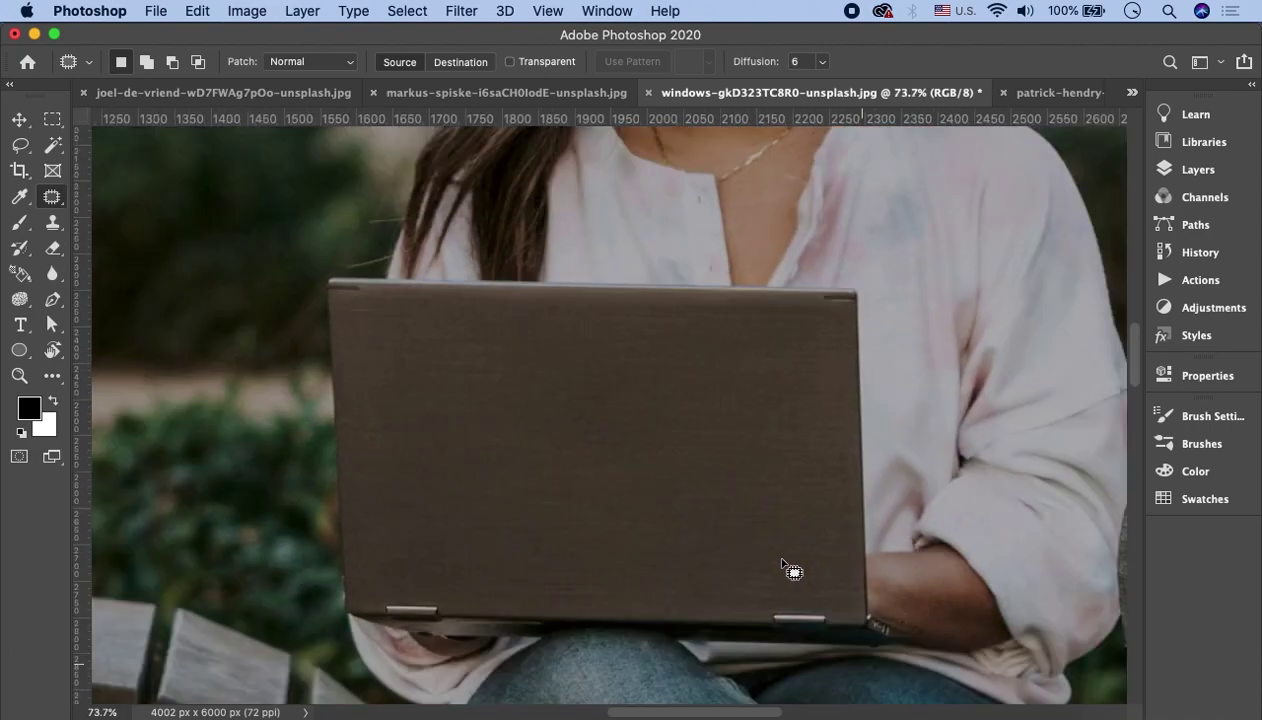
pyautogui.scroll(-5, 786, 572)
pyautogui.scroll(-2, 792, 572)
pyautogui.scroll(-3, 786, 566)
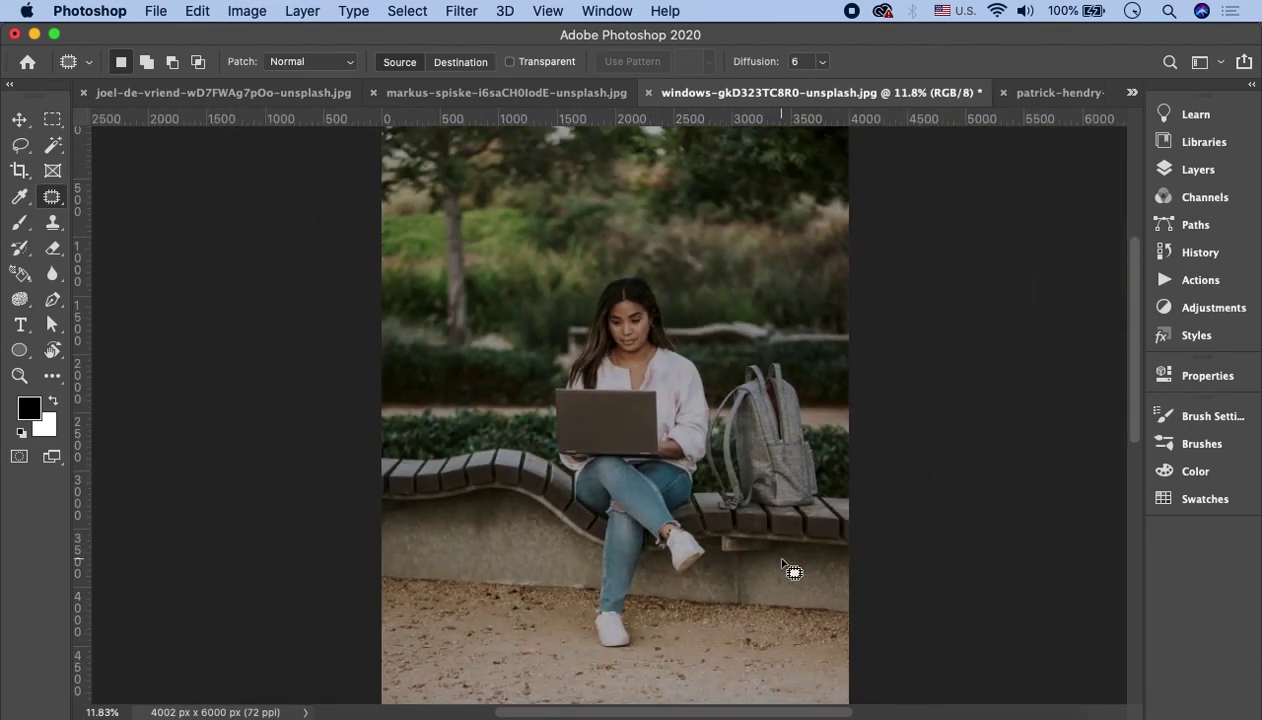
pyautogui.scroll(2, 651, 428)
pyautogui.scroll(4, 665, 456)
pyautogui.scroll(4, 668, 458)
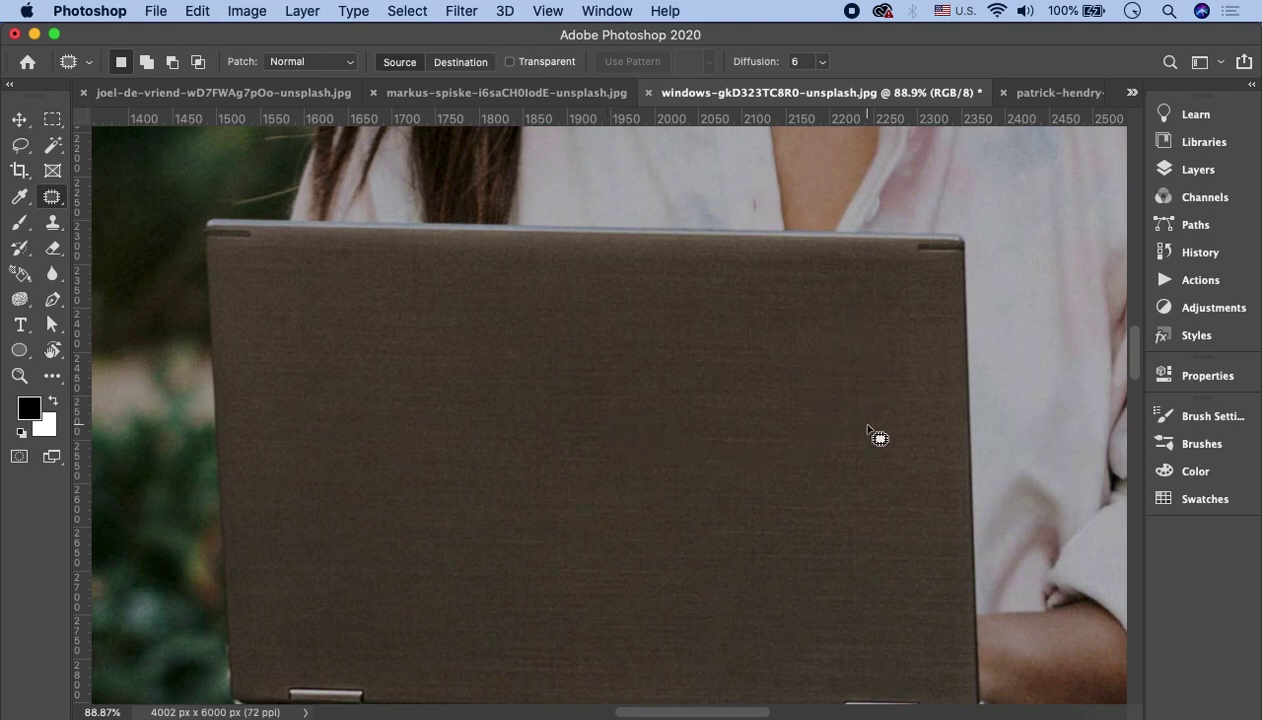
pyautogui.click(1029, 95)
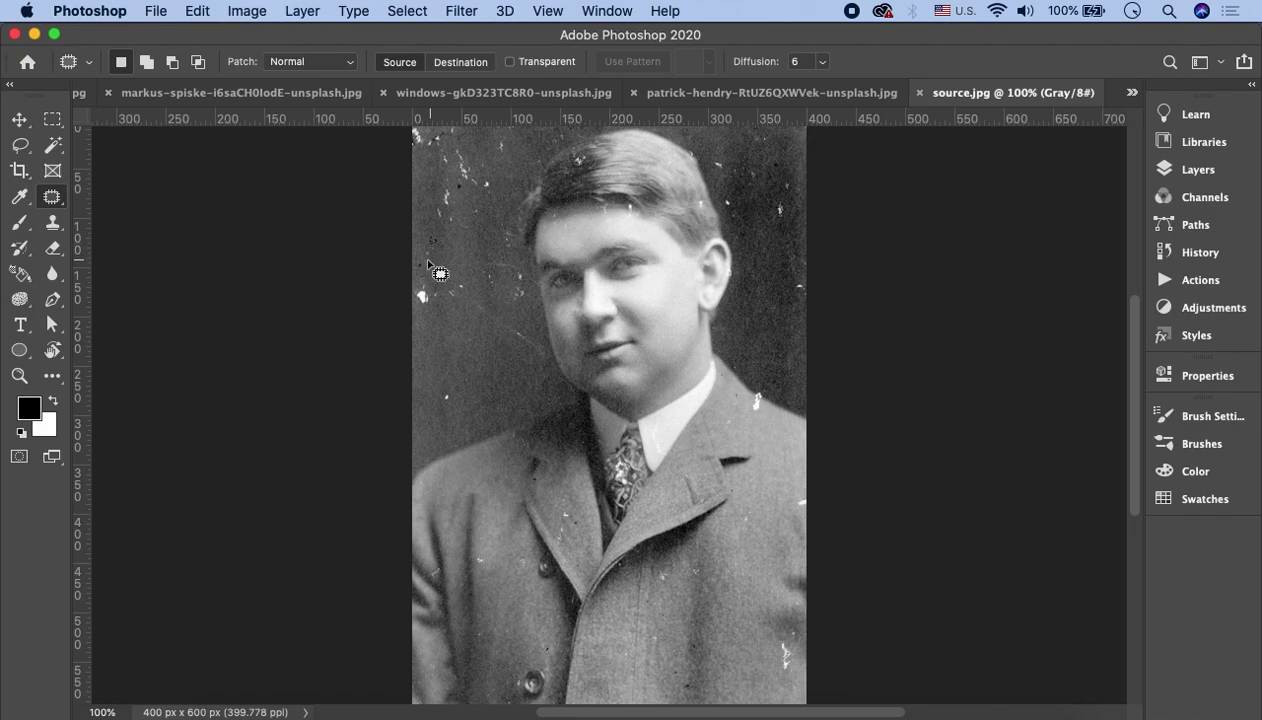
# Step: Patch out the white specks left of the portrait's face with clean background
pyautogui.scroll(3, 418, 283)
pyautogui.scroll(3, 418, 283)
pyautogui.scroll(1, 479, 400)
pyautogui.scroll(3, 494, 398)
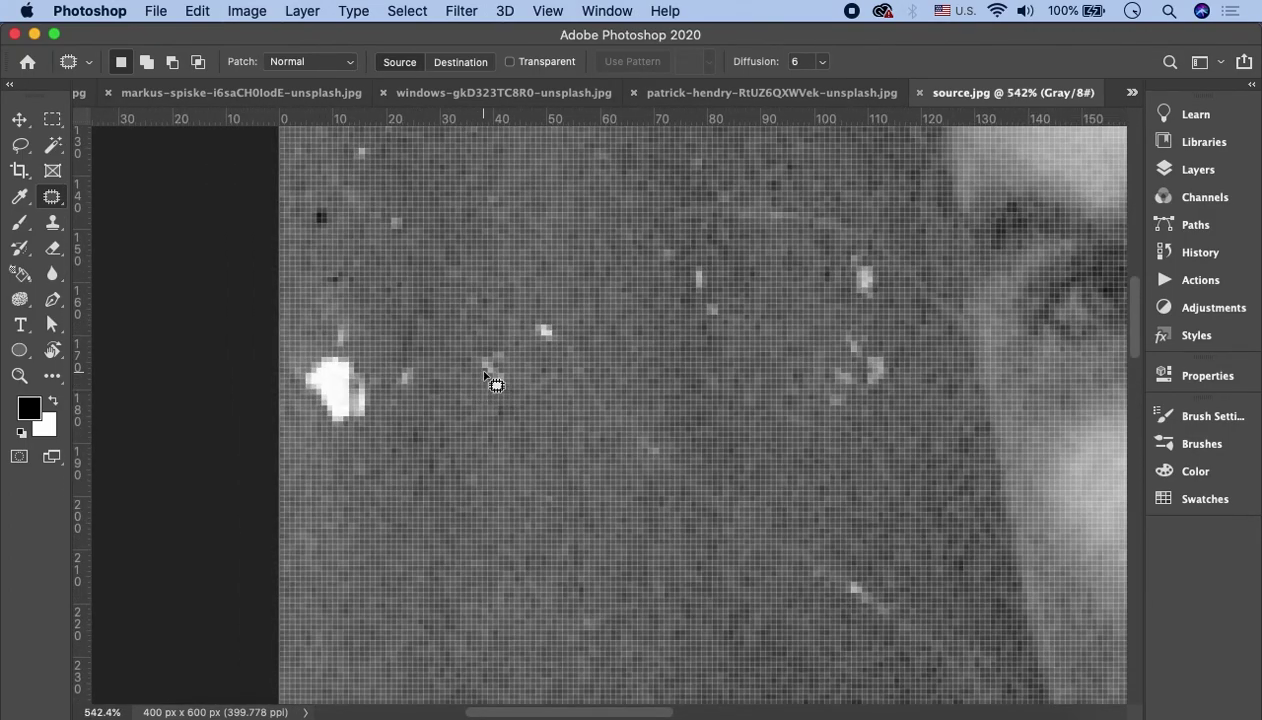
pyautogui.scroll(-2, 485, 375)
pyautogui.scroll(-1, 485, 375)
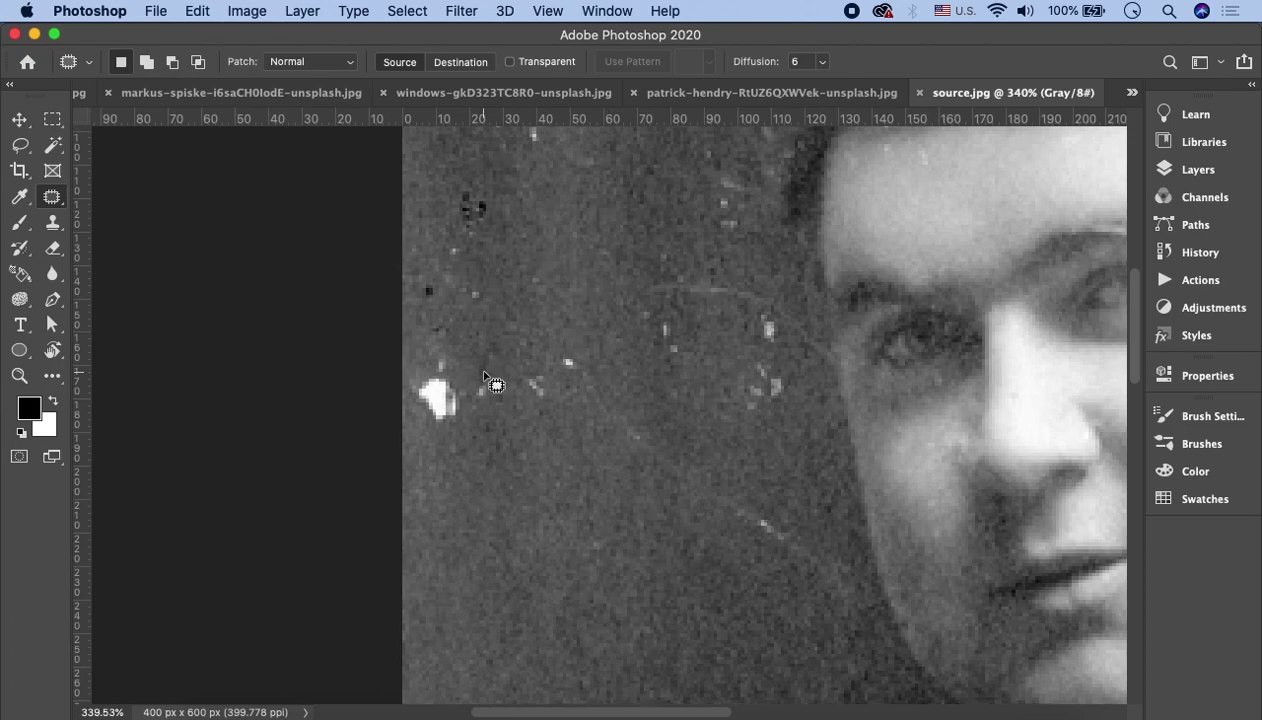
pyautogui.moveTo(420, 362)
pyautogui.mouseDown()
pyautogui.moveTo(403, 376)
pyautogui.moveTo(423, 417)
pyautogui.moveTo(465, 445)
pyautogui.moveTo(501, 414)
pyautogui.moveTo(466, 367)
pyautogui.moveTo(437, 374)
pyautogui.moveTo(547, 500)
pyautogui.mouseUp()
pyautogui.press('super+d')
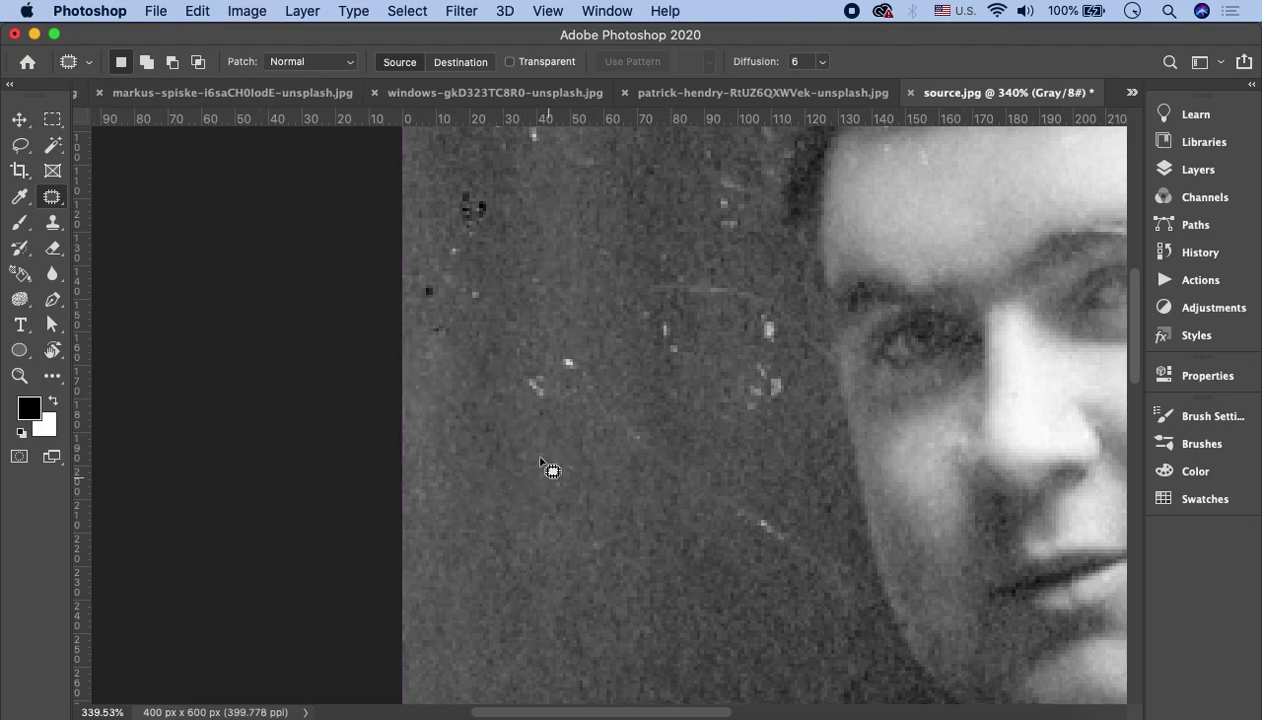
pyautogui.moveTo(524, 372)
pyautogui.mouseDown()
pyautogui.moveTo(549, 403)
pyautogui.moveTo(580, 355)
pyautogui.moveTo(523, 372)
pyautogui.moveTo(562, 272)
pyautogui.mouseUp()
pyautogui.press('super+d')
# Step: Cover the dust specks along the image's top edge with clean background texture
pyautogui.scroll(5, 702, 458)
pyautogui.hscroll(2, 702, 458)
pyautogui.scroll(5, 590, 410)
pyautogui.scroll(2, 400, 300)
pyautogui.moveTo(347, 213)
pyautogui.mouseDown()
pyautogui.moveTo(242, 273)
pyautogui.moveTo(402, 262)
pyautogui.moveTo(347, 213)
pyautogui.mouseUp()
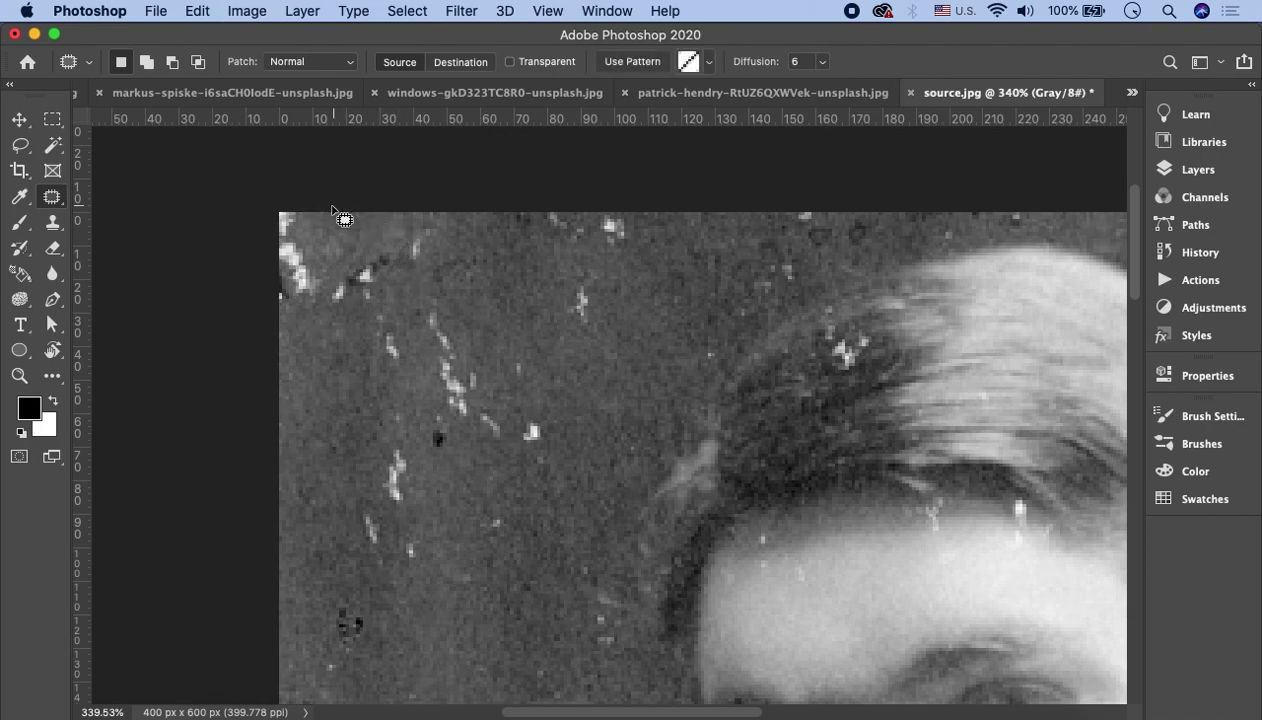
pyautogui.moveTo(328, 280)
pyautogui.mouseDown()
pyautogui.moveTo(472, 588)
pyautogui.moveTo(587, 378)
pyautogui.mouseUp()
pyautogui.hotkey('ctrl', 'd')
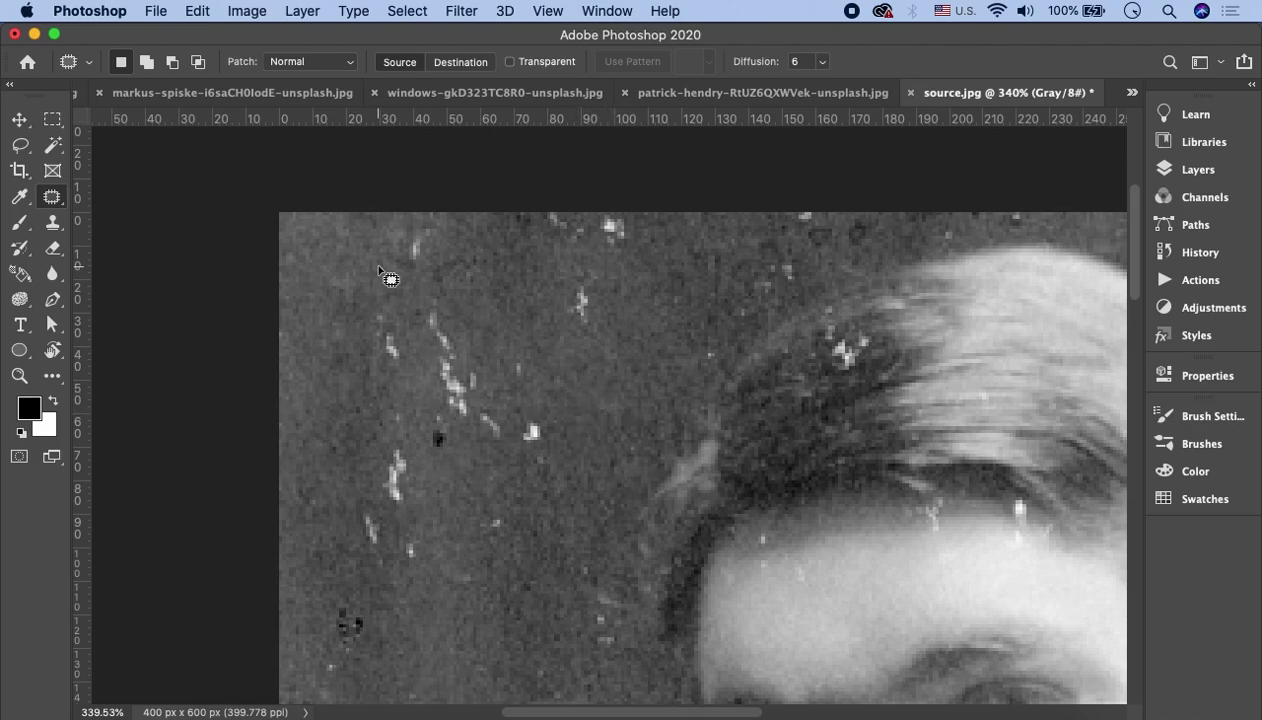
# Step: Patch the remaining white speck on the right background, then move to the mountain photo
pyautogui.hscroll(10, 390, 280)
pyautogui.scroll(-2, 390, 280)
pyautogui.hscroll(2, 380, 272)
pyautogui.scroll(1, 380, 272)
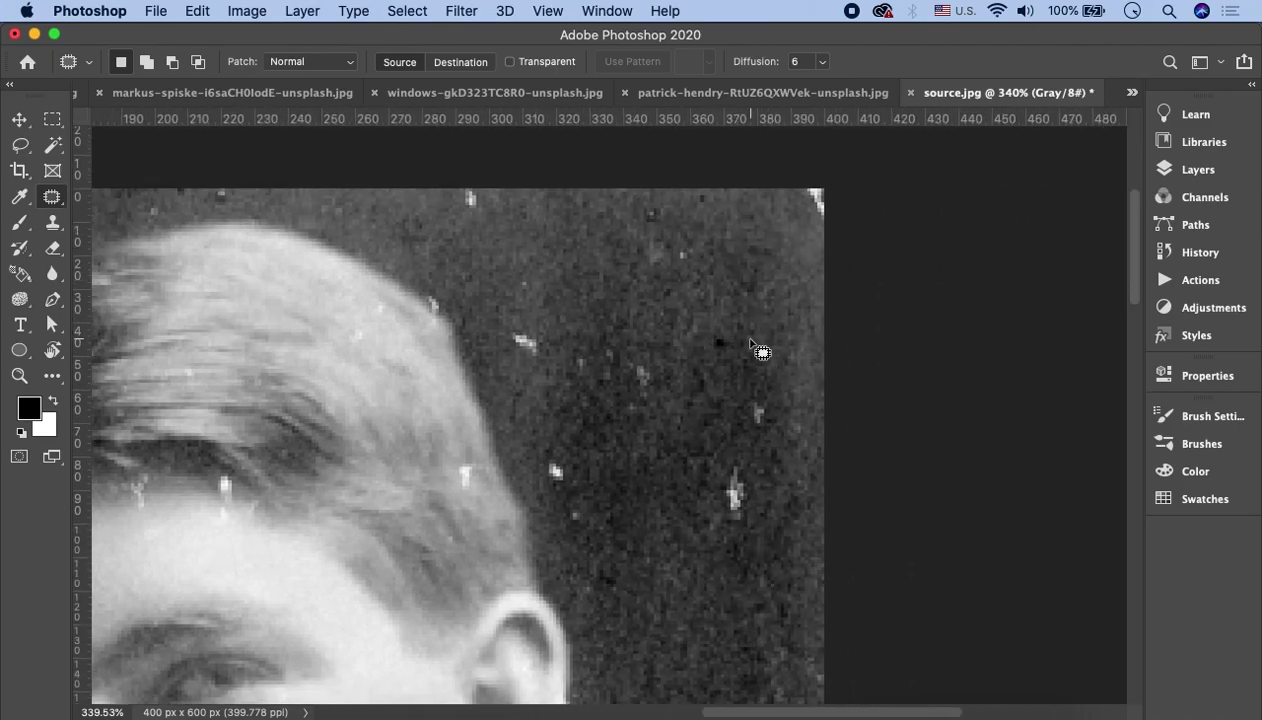
pyautogui.moveTo(735, 447); pyautogui.dragTo(722, 522)
pyautogui.click(748, 310)
pyautogui.scroll(1, 755, 240)
pyautogui.hscroll(2, 755, 240)
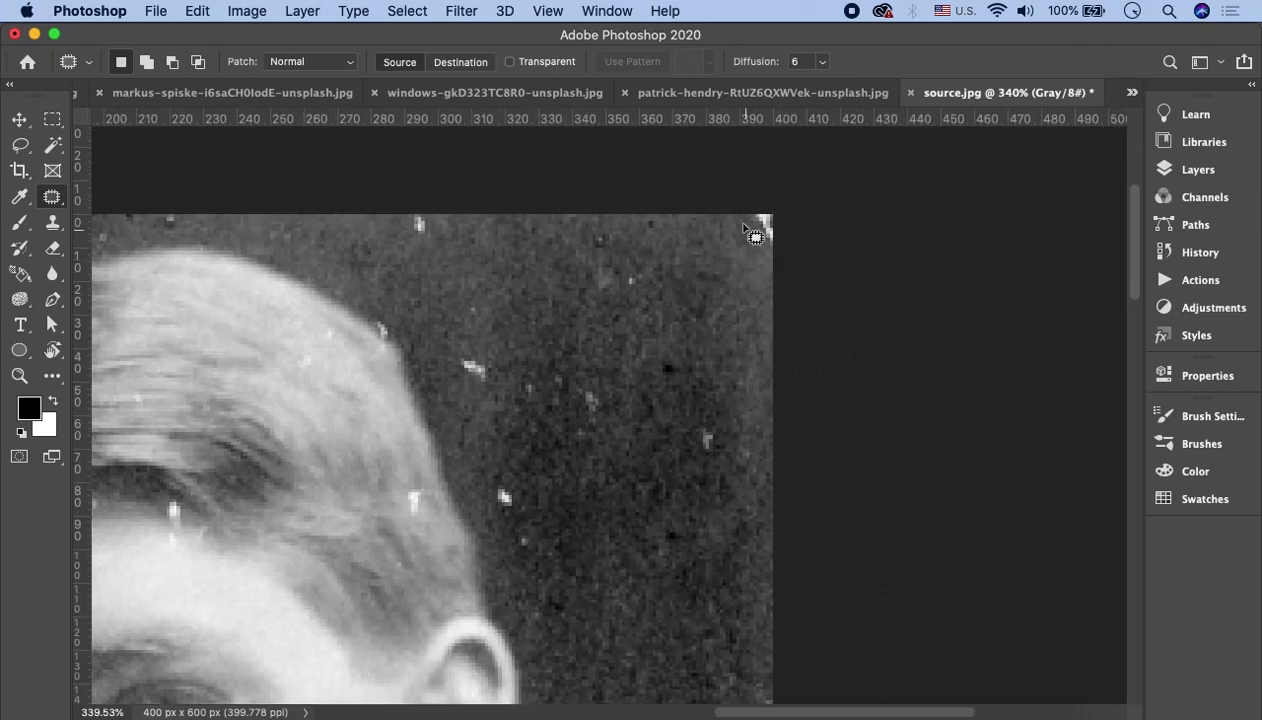
pyautogui.scroll(-10, 693, 363)
pyautogui.scroll(-10, 690, 360)
pyautogui.scroll(3, 690, 362)
pyautogui.moveTo(738, 402)
pyautogui.mouseDown()
pyautogui.moveTo(786, 349)
pyautogui.moveTo(676, 301)
pyautogui.mouseUp()
pyautogui.hotkey('ctrl', 'd')
pyautogui.scroll(-3, 740, 283)
pyautogui.scroll(-2, 740, 283)
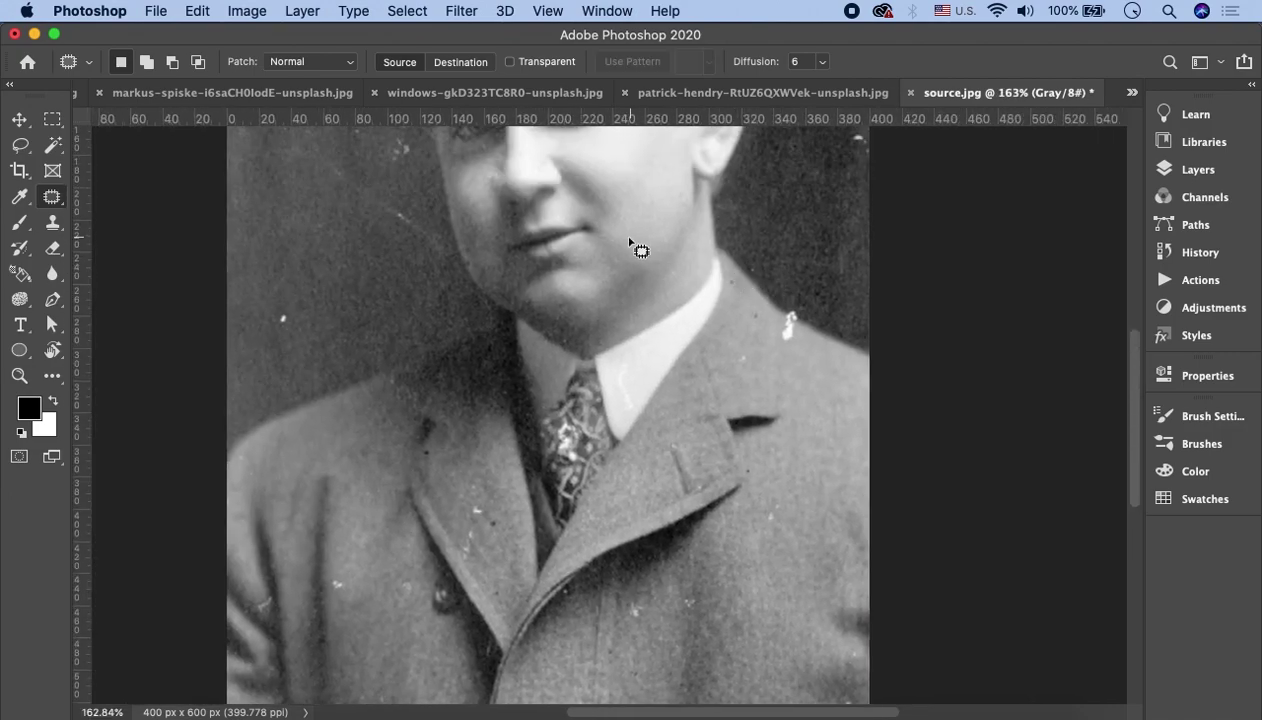
pyautogui.click(760, 92)
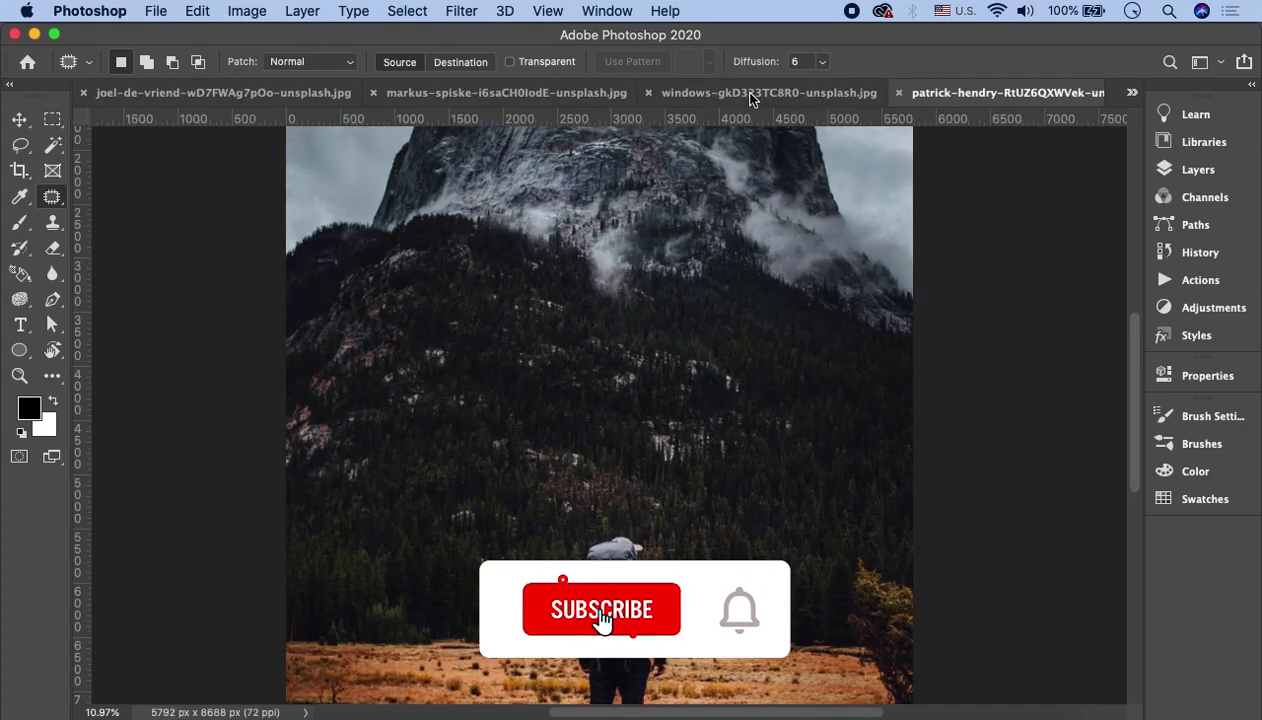
# Step: Switch to the LA PONDEROSA house photo and zoom in on the tiled sign
pyautogui.click(565, 100)
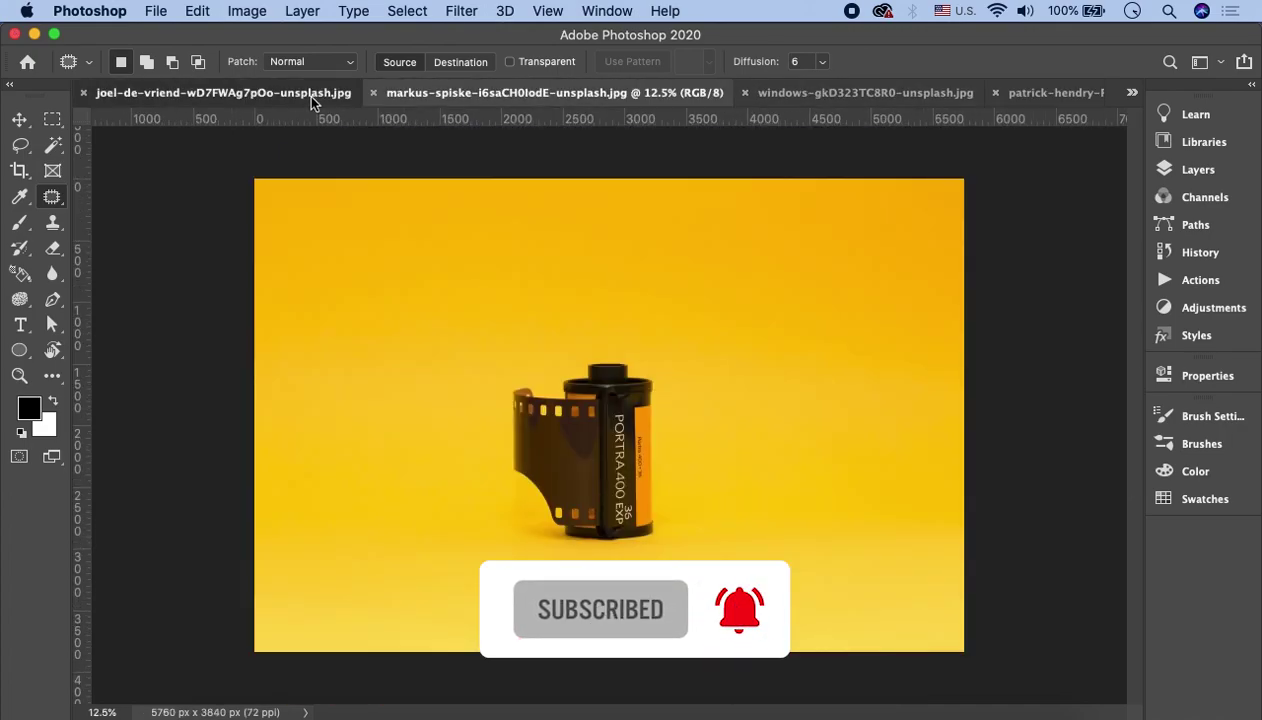
pyautogui.click(309, 95)
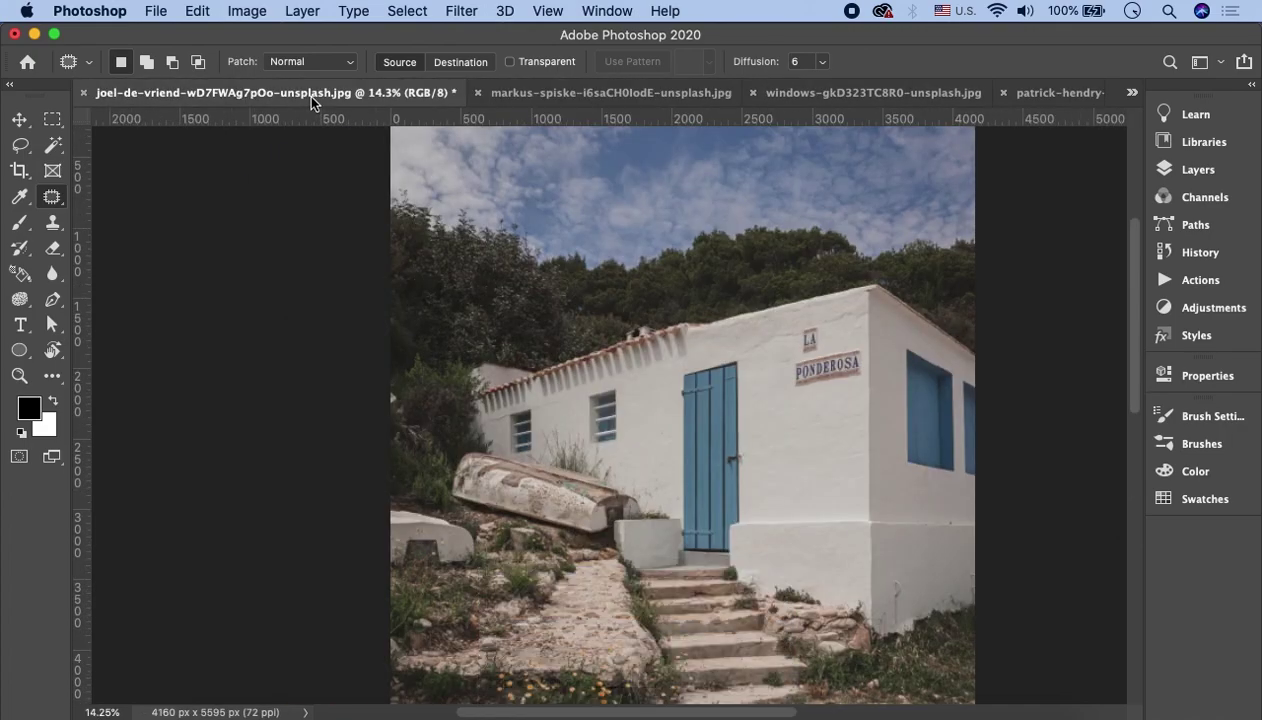
pyautogui.scroll(3, 656, 285)
pyautogui.scroll(5, 930, 386)
pyautogui.hscroll(4, 845, 327)
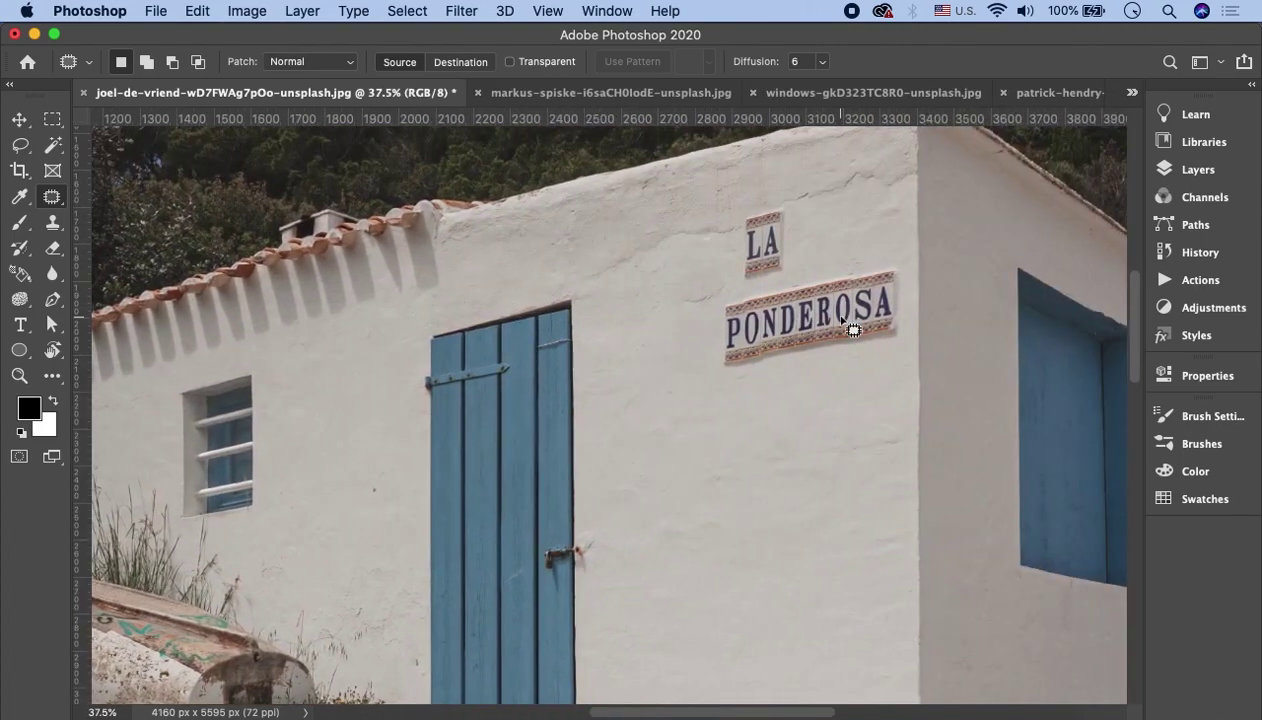
pyautogui.hscroll(2, 845, 327)
pyautogui.scroll(2, 718, 242)
pyautogui.scroll(2, 708, 236)
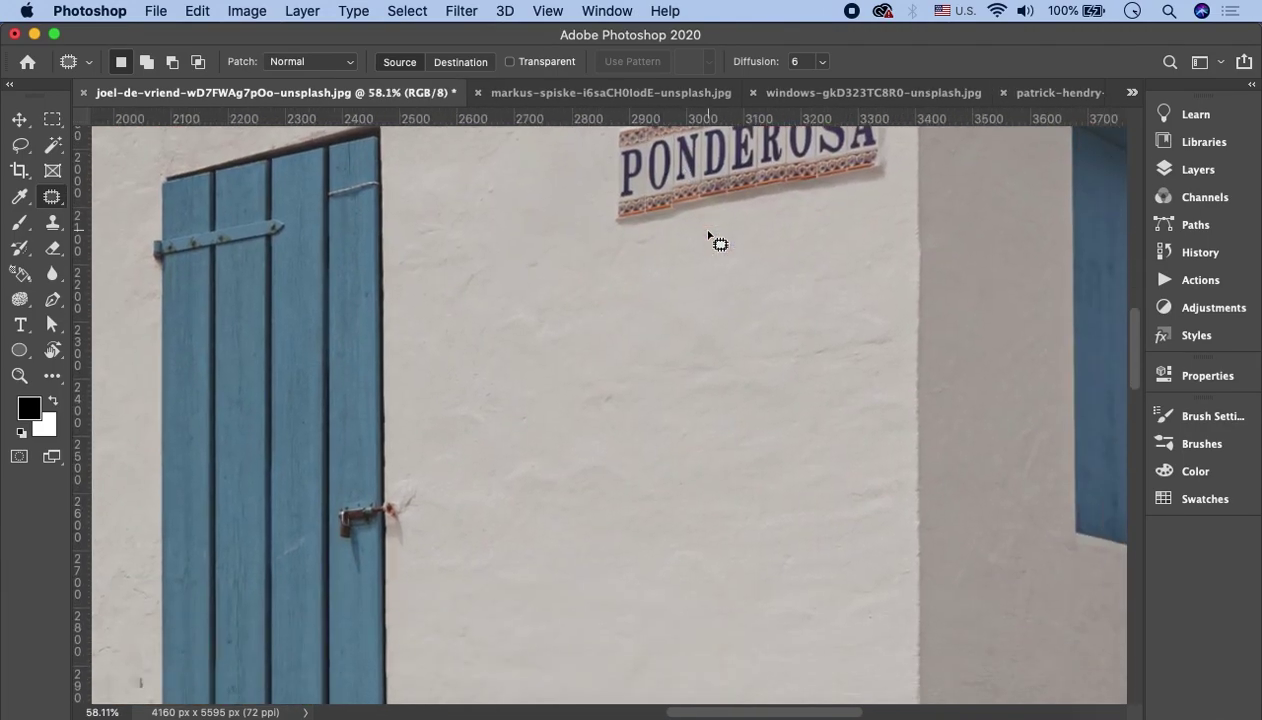
pyautogui.scroll(-1, 716, 242)
pyautogui.scroll(3, 700, 225)
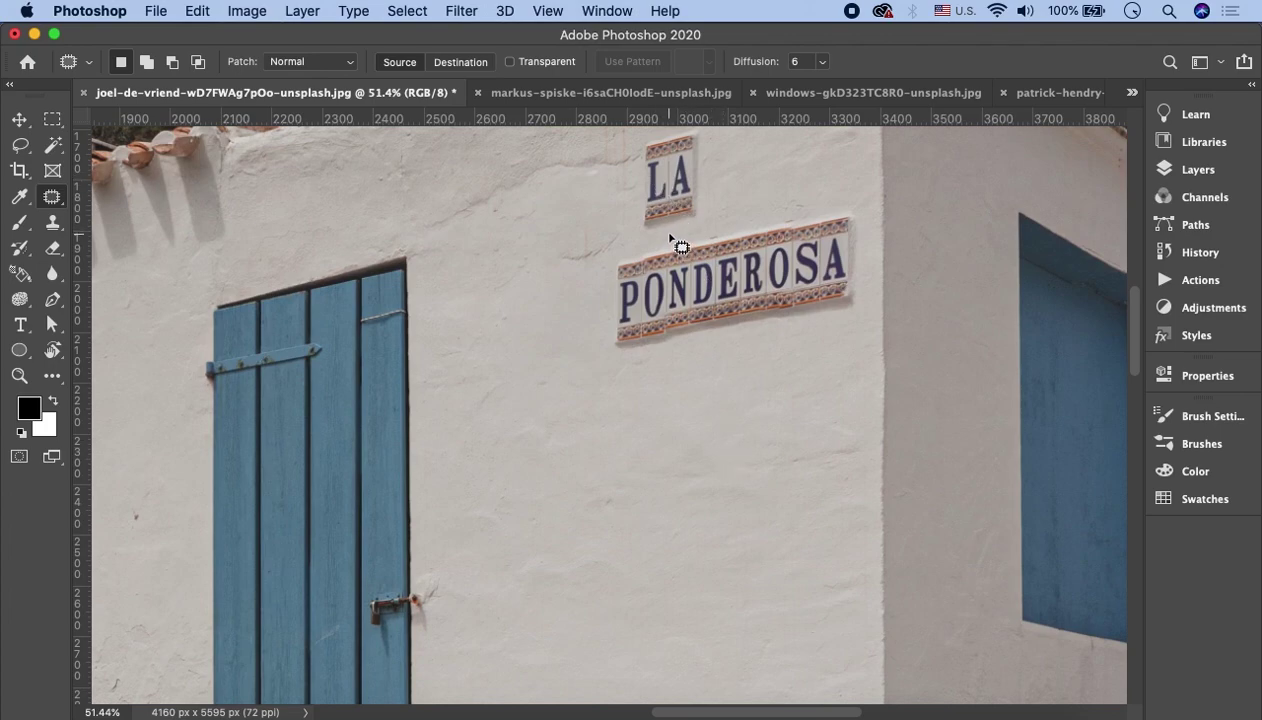
# Step: With Patch set to Destination, copy the LA PONDEROSA tiles onto the wall below
pyautogui.click(456, 62)
pyautogui.moveTo(633, 145)
pyautogui.mouseDown()
pyautogui.moveTo(612, 255)
pyautogui.moveTo(614, 372)
pyautogui.moveTo(859, 330)
pyautogui.moveTo(869, 272)
pyautogui.moveTo(855, 192)
pyautogui.moveTo(733, 192)
pyautogui.moveTo(718, 133)
pyautogui.moveTo(630, 143)
pyautogui.mouseUp()
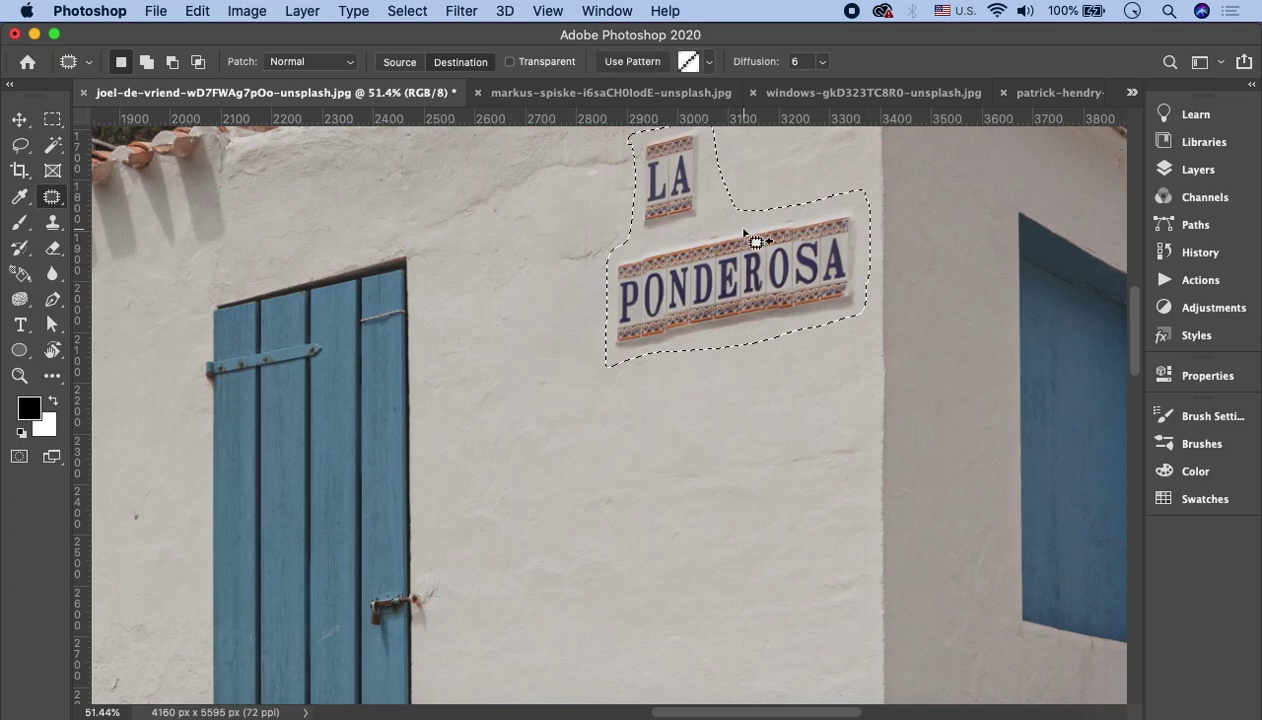
pyautogui.moveTo(680, 176); pyautogui.dragTo(668, 460)
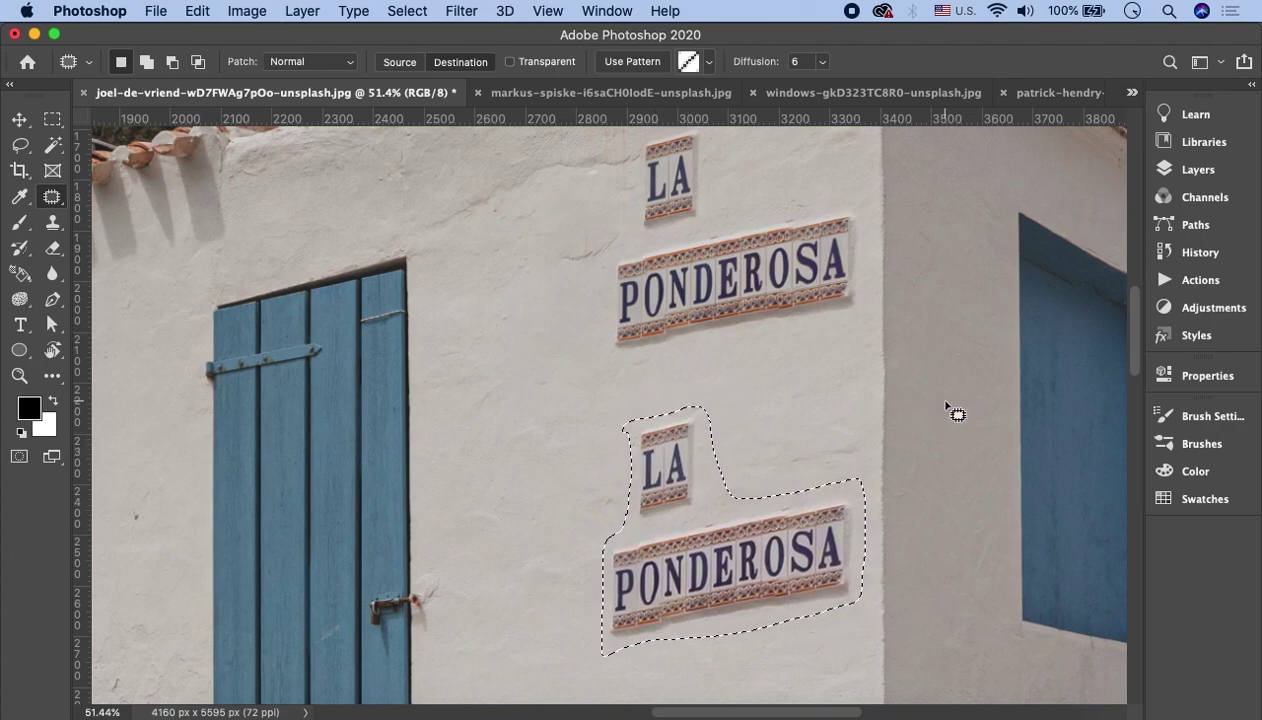
pyautogui.click(52, 119)
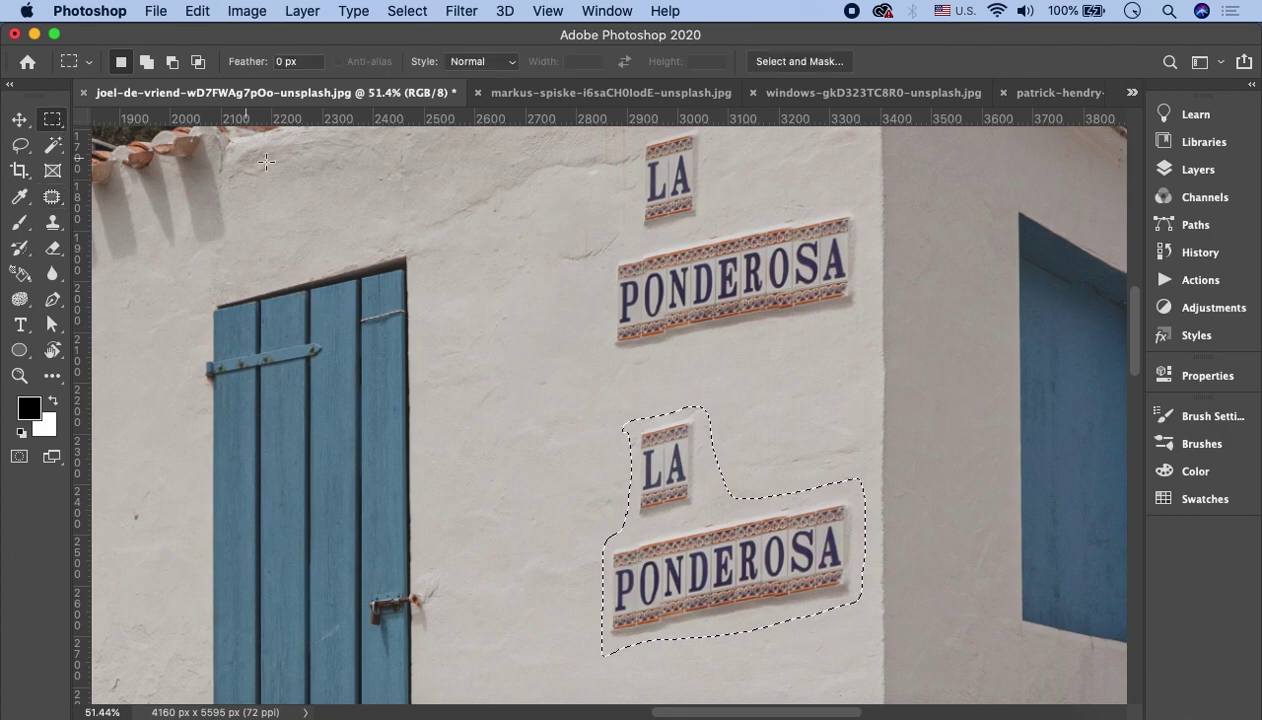
# Step: Deselect the copied sign and zoom out to review both LA PONDEROSA signs
pyautogui.press('super+d')
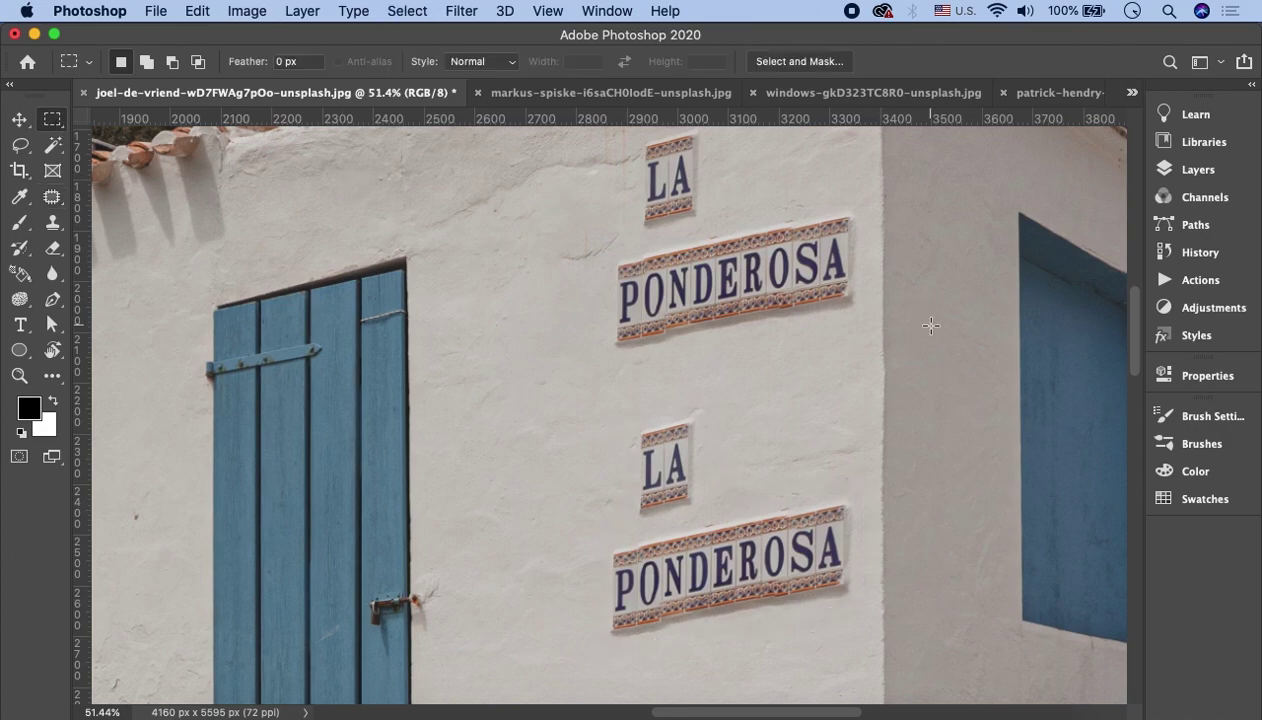
pyautogui.scroll(-3, 931, 325)
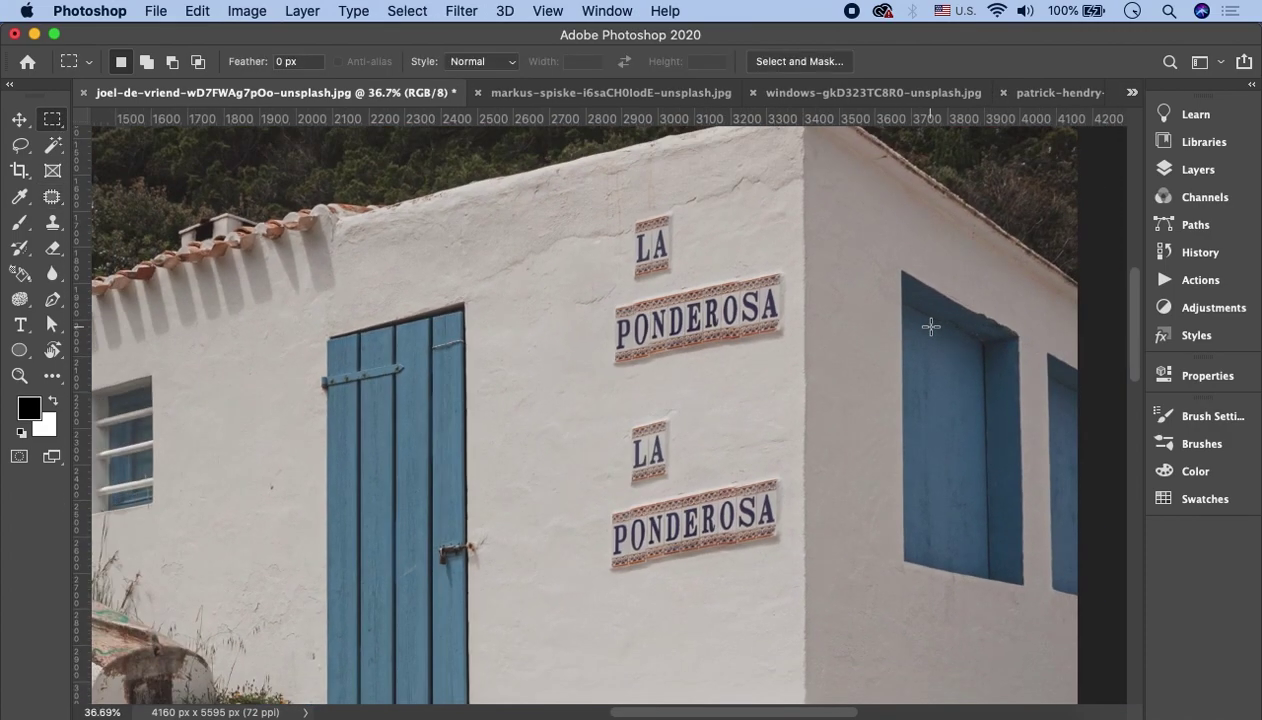
pyautogui.scroll(-1, 931, 325)
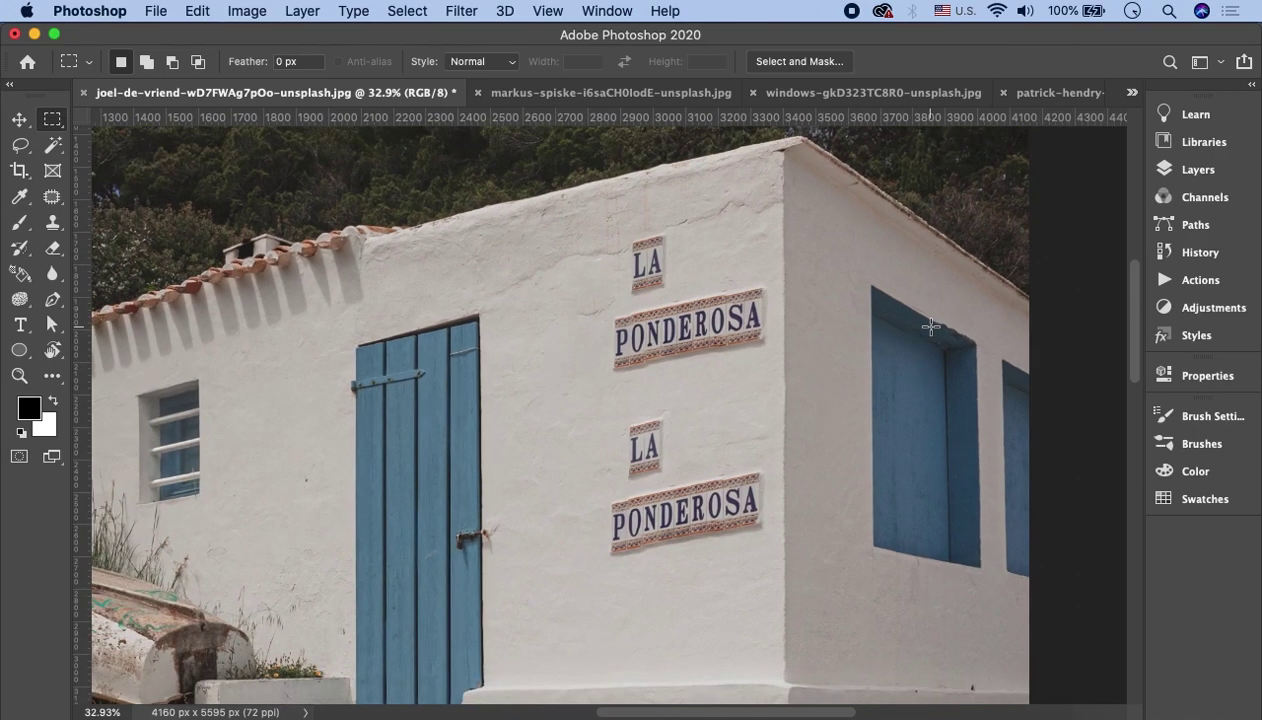
pyautogui.hscroll(-2, 931, 325)
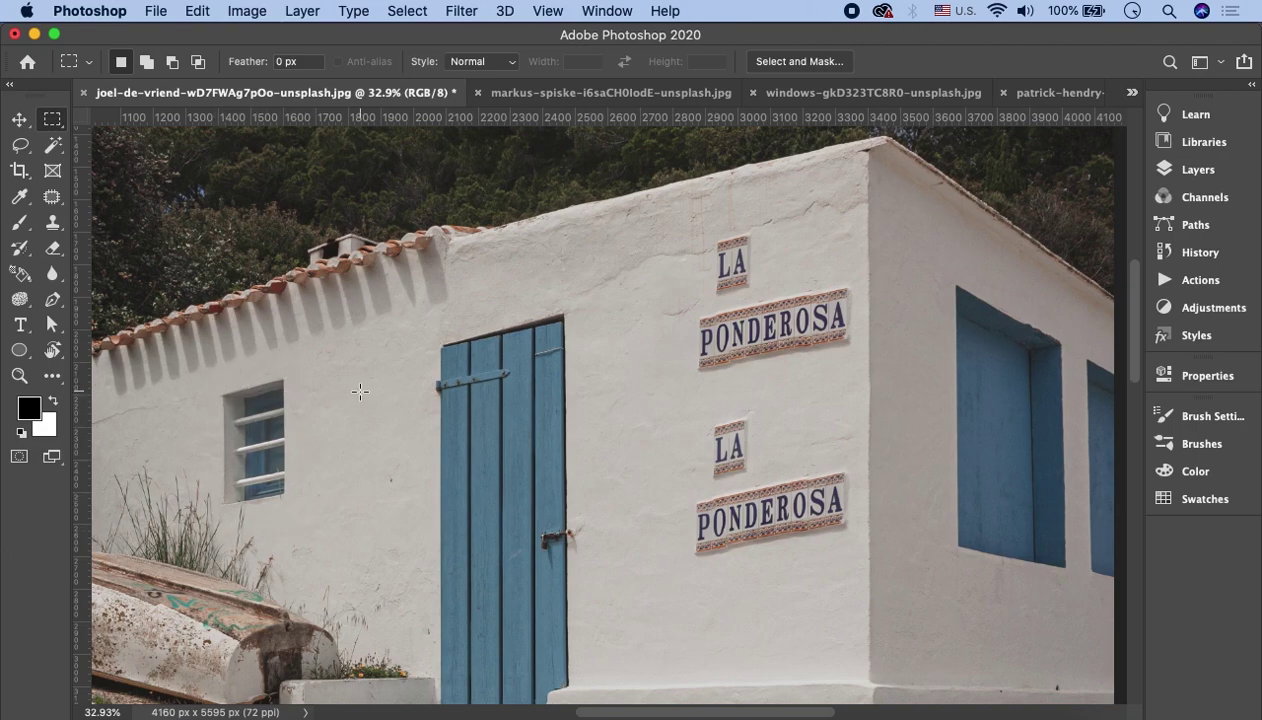
pyautogui.click(55, 196)
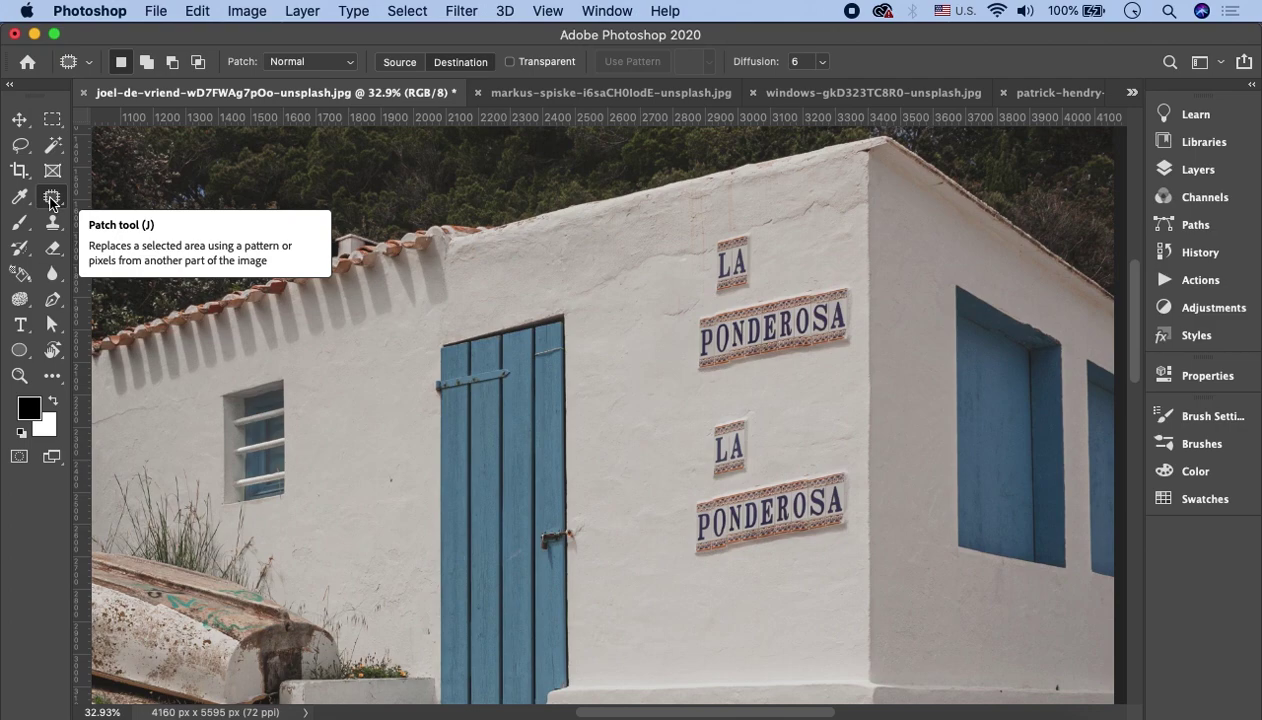
pyautogui.rightClick(52, 198)
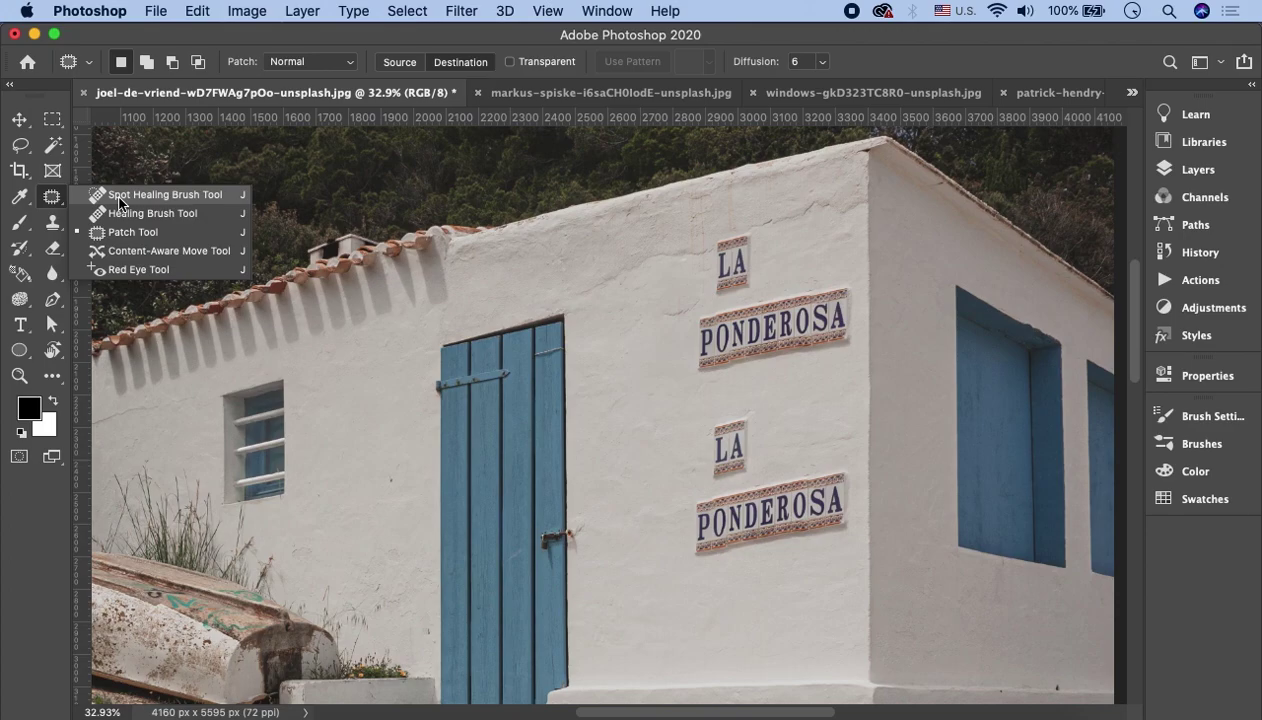
pyautogui.press('m')
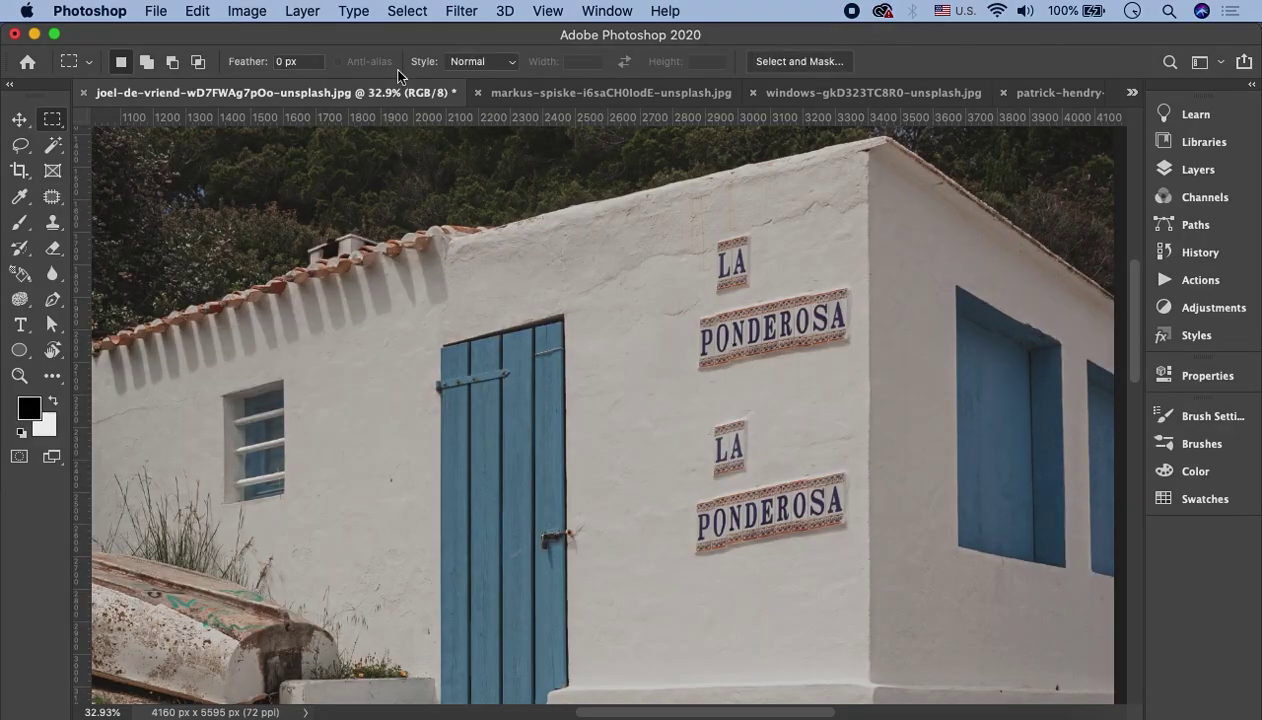